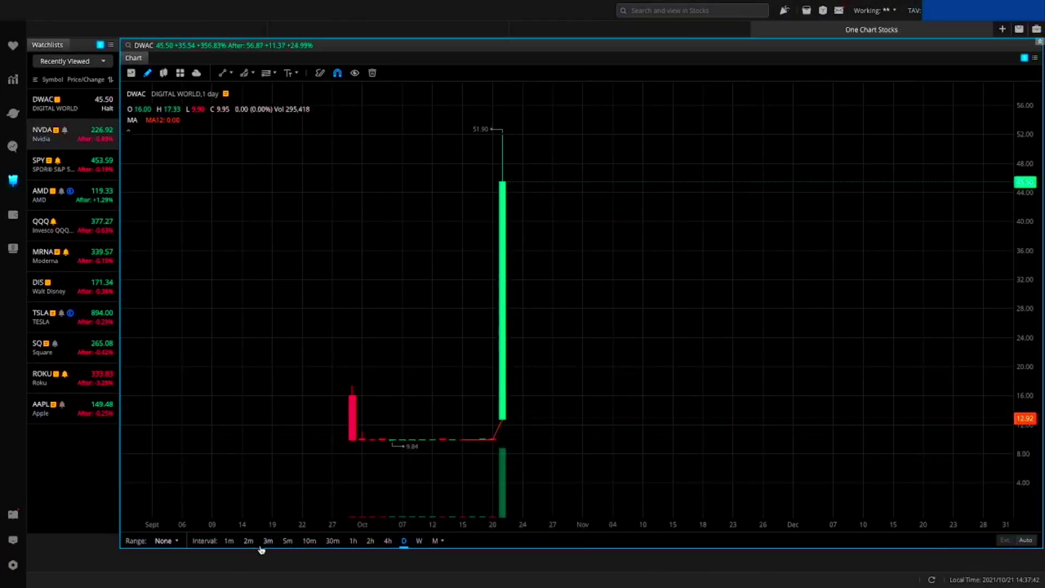
Switch DWAC to 5-minute candles and compress the price scale to fit the whole move.
left_click(286, 541)
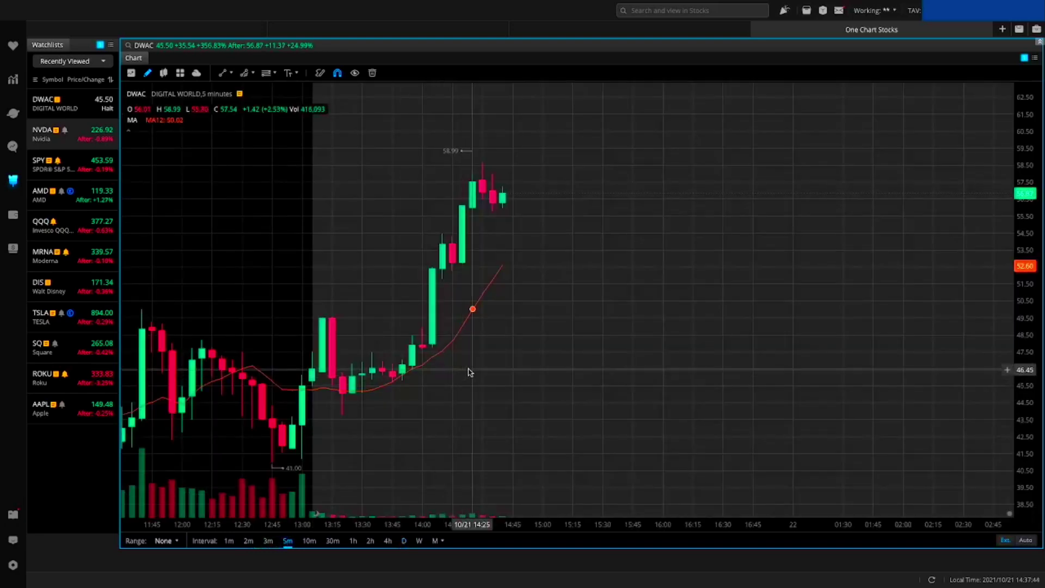
left_click_drag(553, 378, 653, 210)
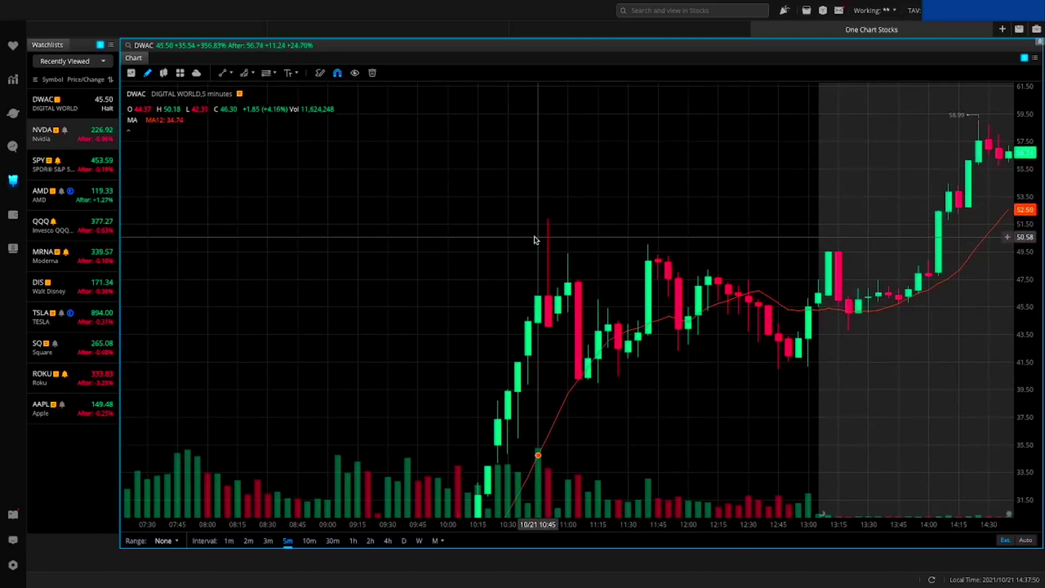
left_click_drag(520, 245, 542, 201)
scroll(577, 211, "down", 2)
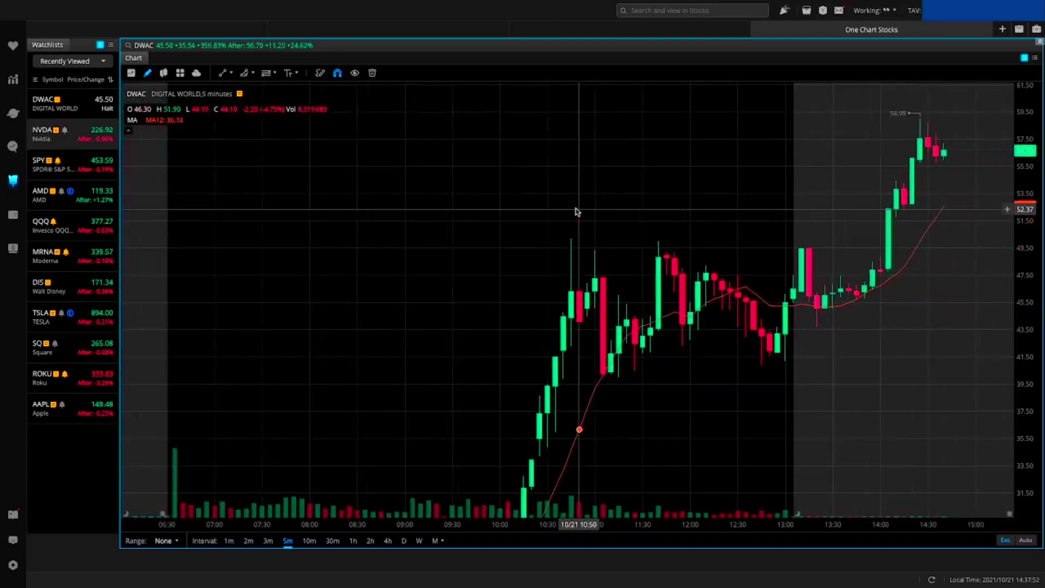
scroll(577, 211, "down", 2)
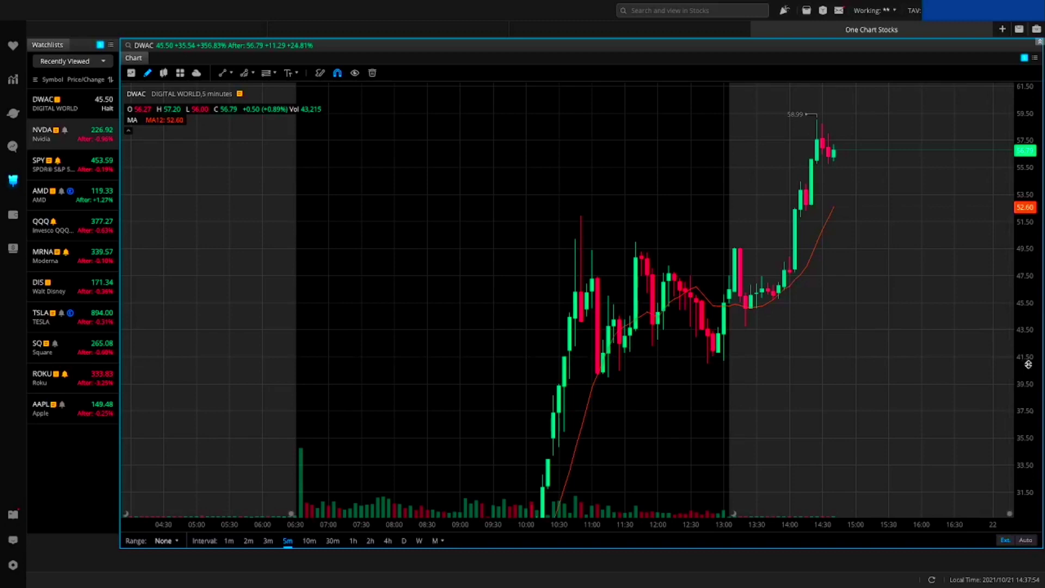
left_click_drag(1028, 364, 1028, 425)
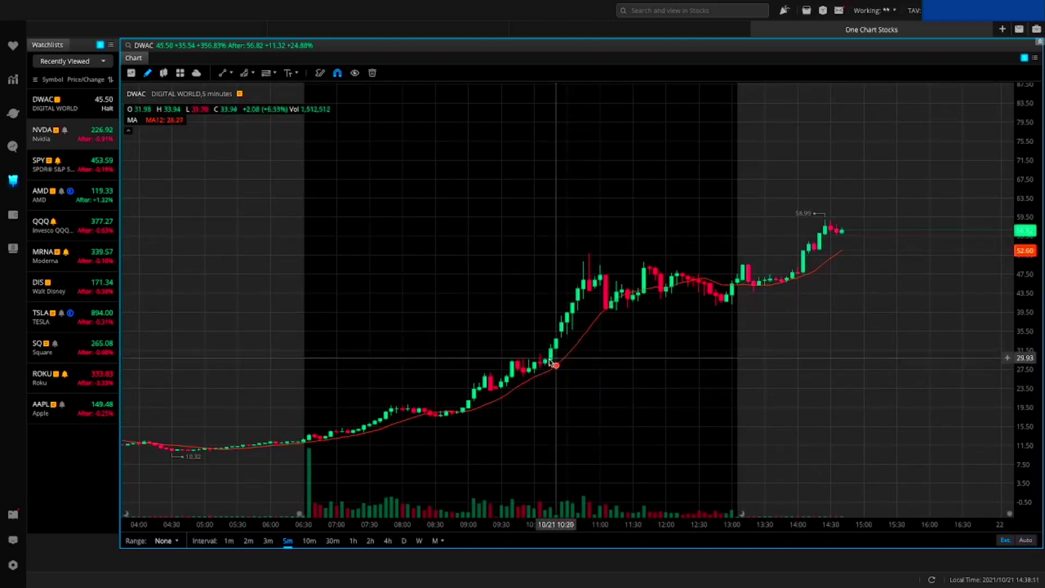
Pan across the 10/21 run-up candles on the 5-minute chart.
left_click_drag(529, 361, 565, 349)
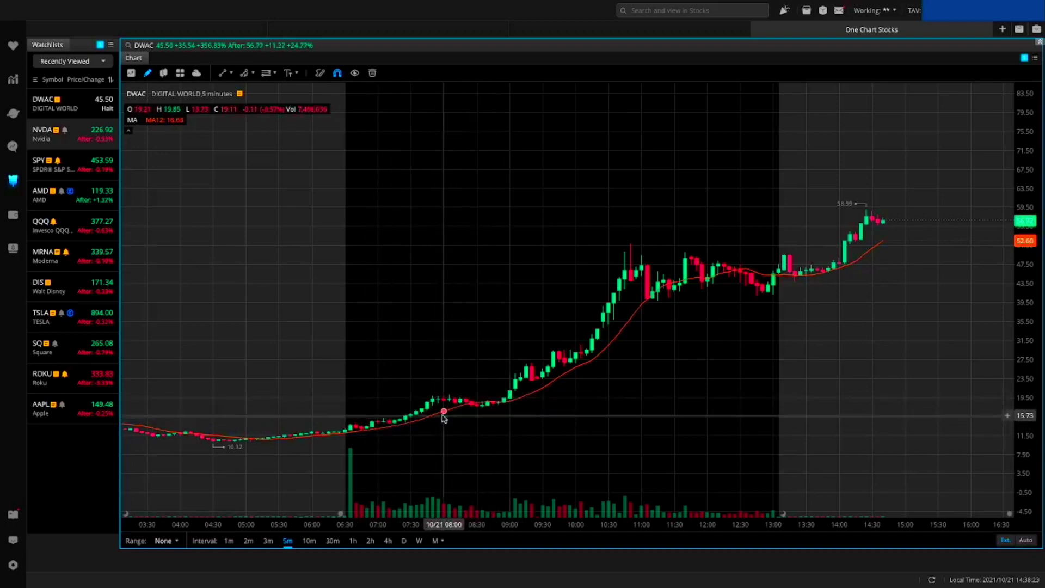
scroll(536, 395, "left", 10)
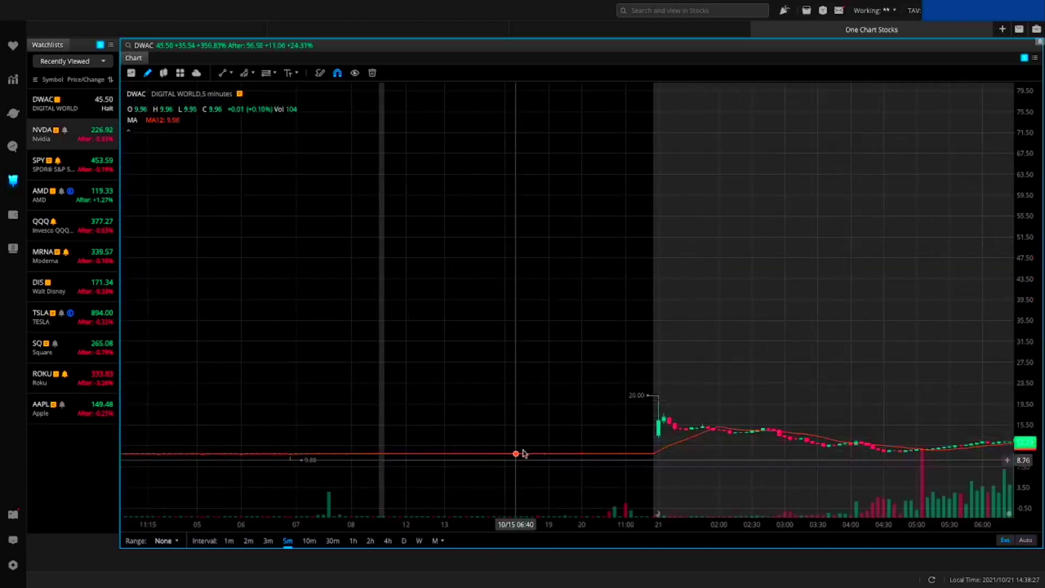
scroll(522, 453, "right", 10)
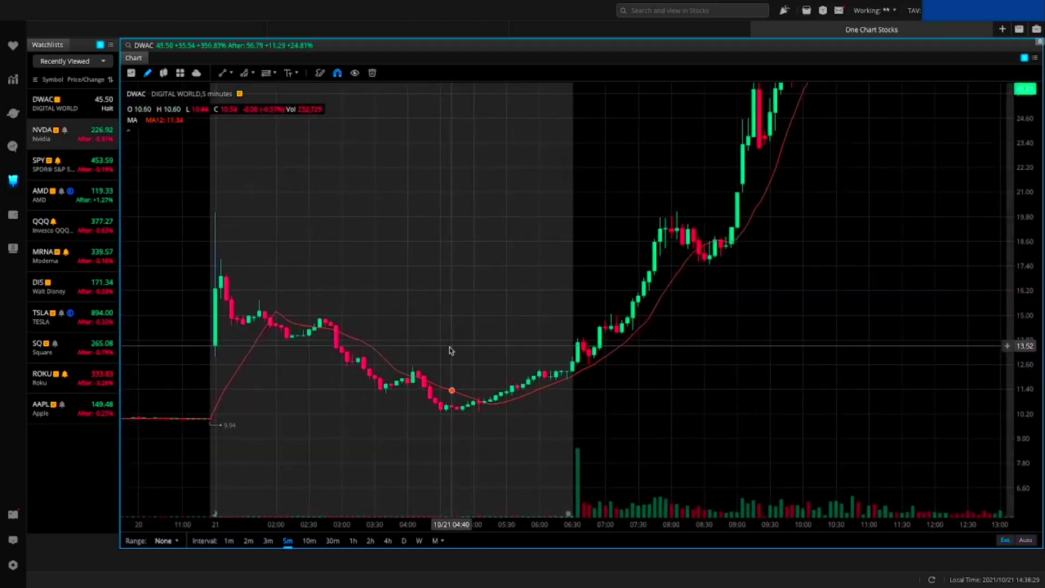
scroll(450, 350, "right", 2)
scroll(600, 323, "right", 10)
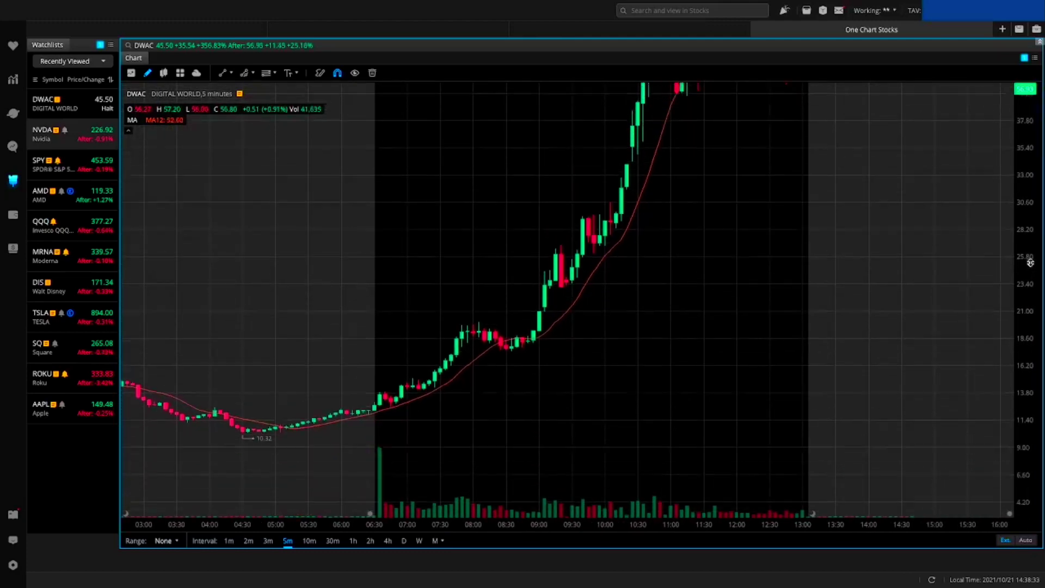
scroll(957, 259, "right", 6)
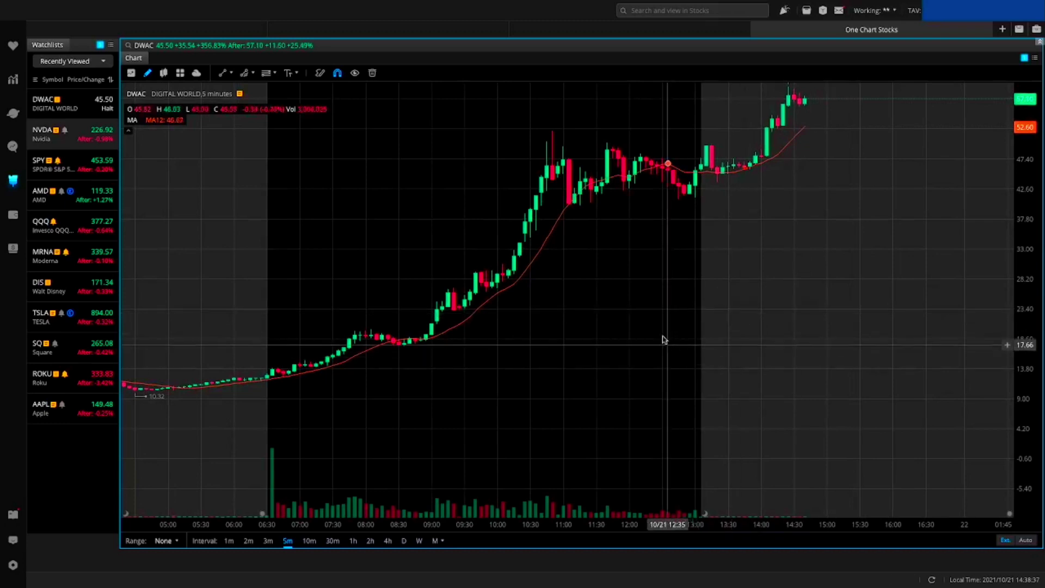
Switch to 30-minute candles and zoom in on the 10/21 rally and its pause near 45.
left_click(341, 543)
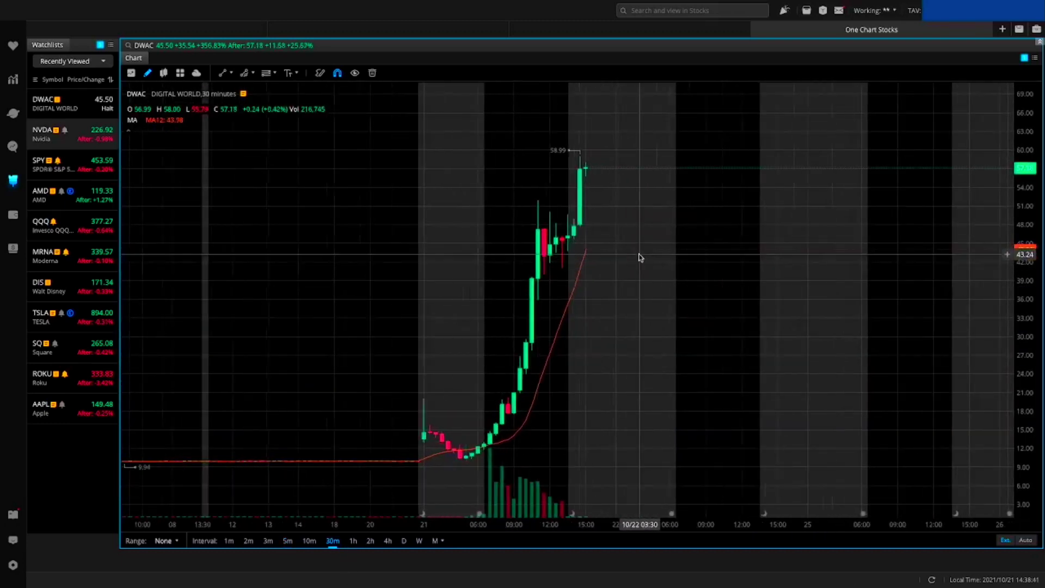
scroll(640, 258, "up", 4)
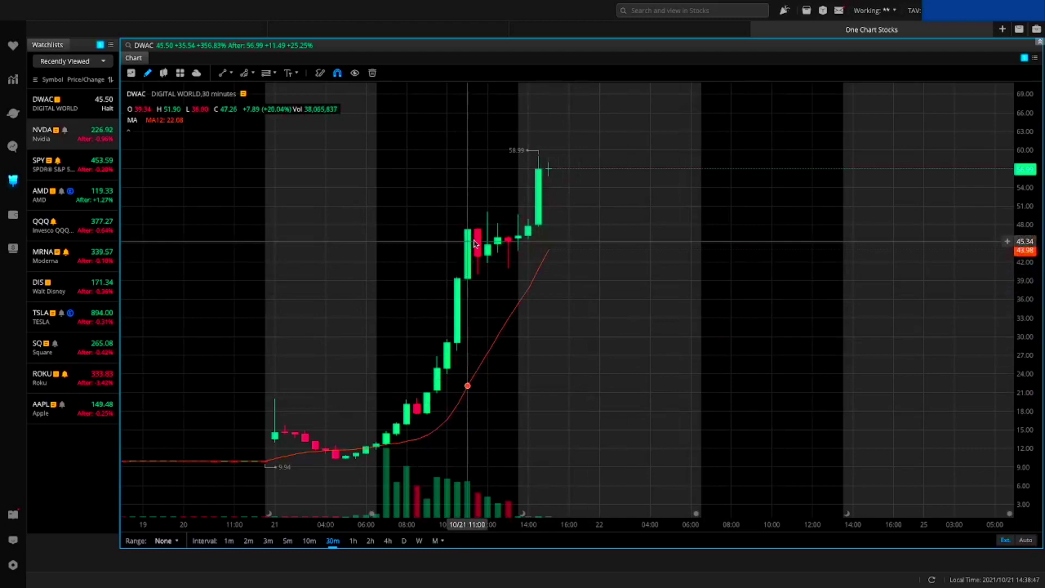
left_click_drag(743, 229, 674, 285)
scroll(378, 295, "up", 3)
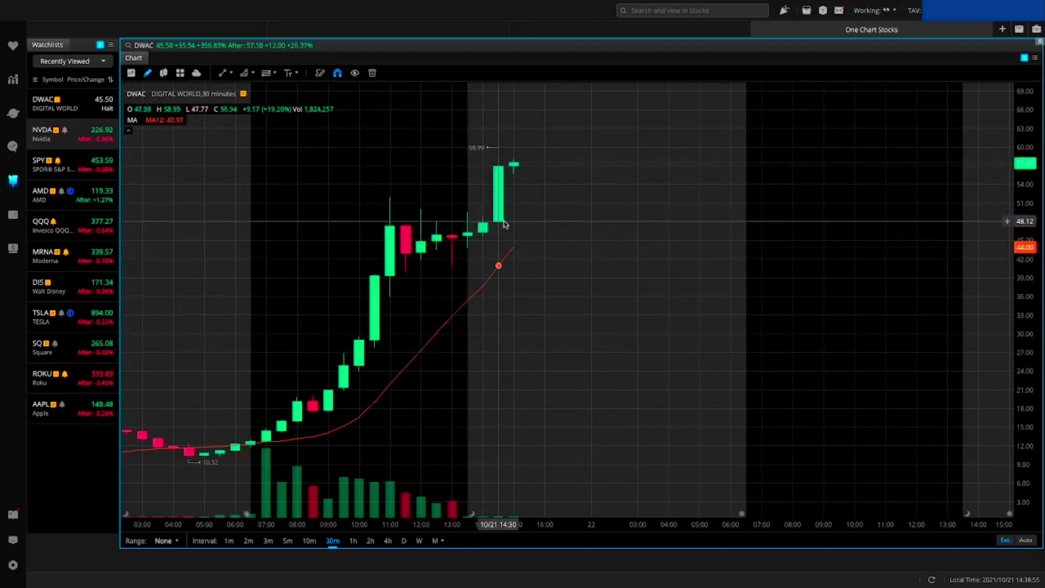
type("c")
key("Return")
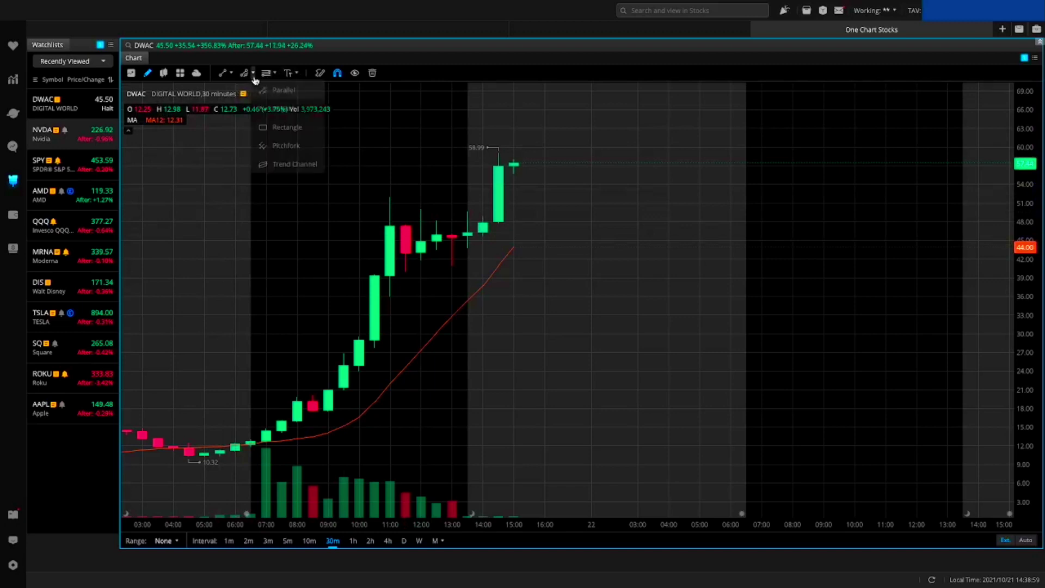
Draw a rectangle over the 42–48 zone from the 10:30 candle out to the right.
left_click(276, 129)
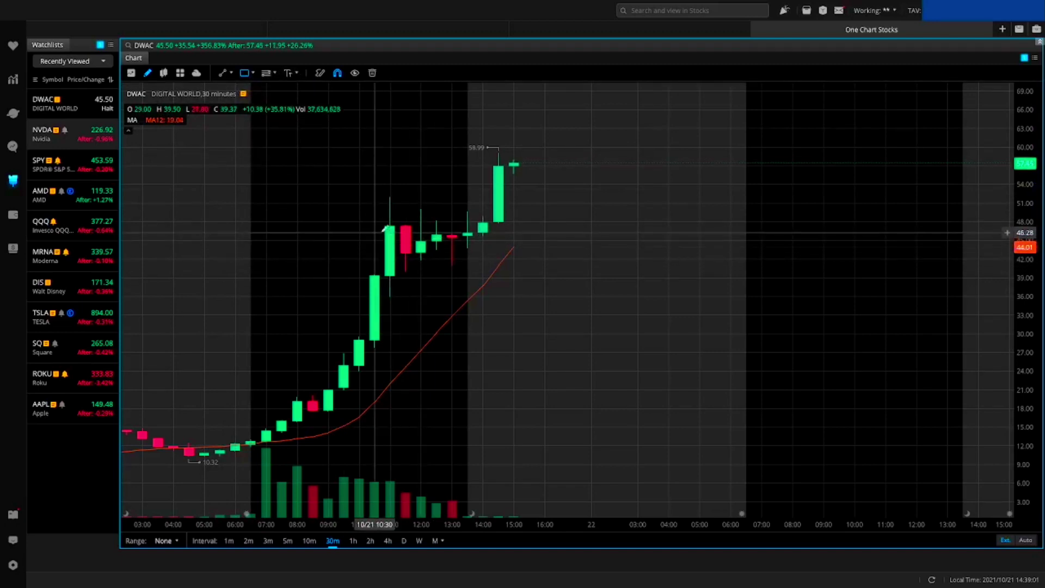
left_click(359, 222)
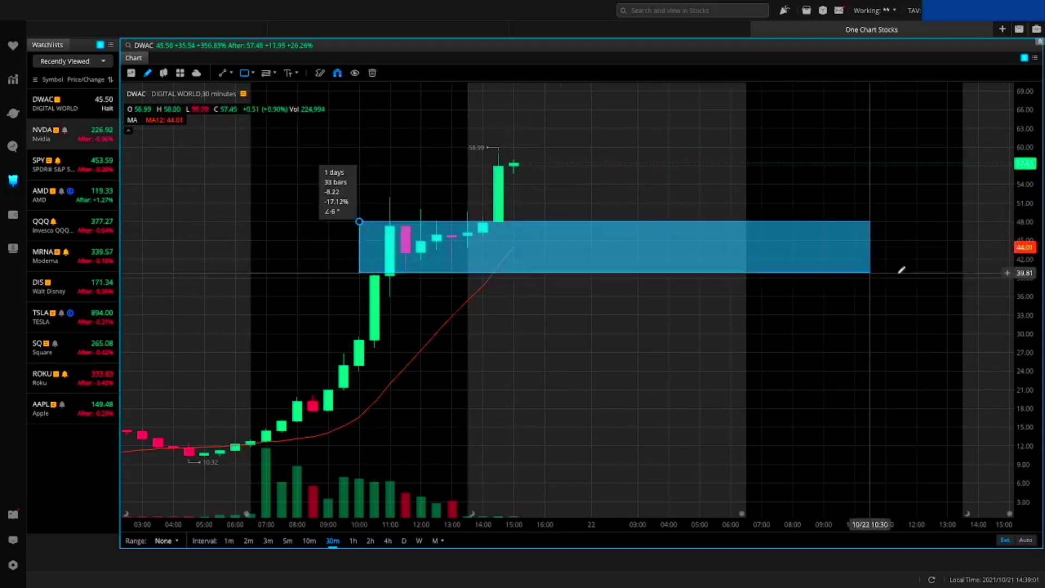
left_click(980, 265)
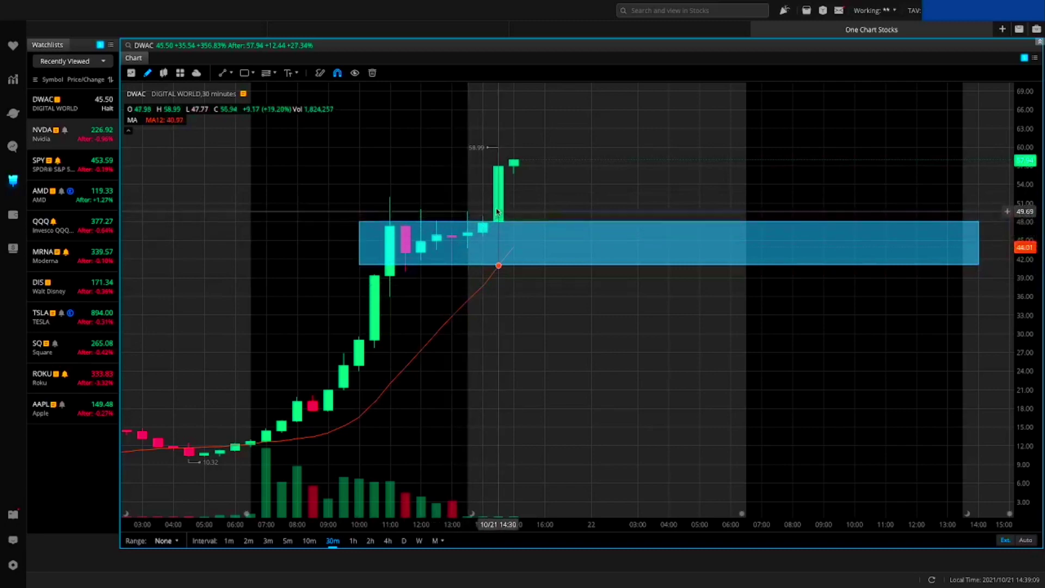
left_click_drag(705, 170, 767, 163)
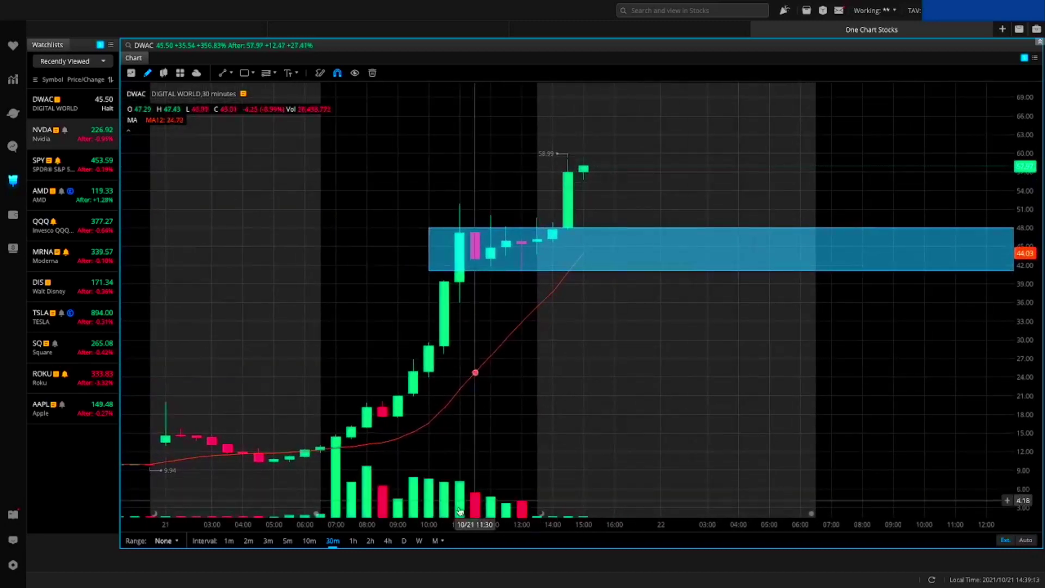
Review the shaded zone, then change the chart to 2-hour candles.
scroll(621, 307, "down", 3)
left_click_drag(747, 334, 583, 378)
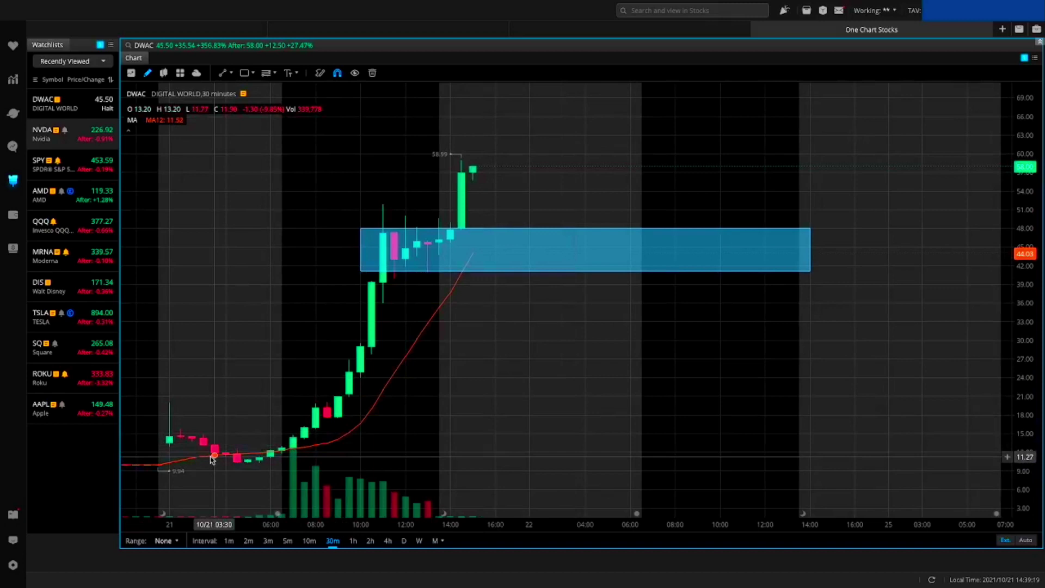
scroll(275, 451, "right", 2)
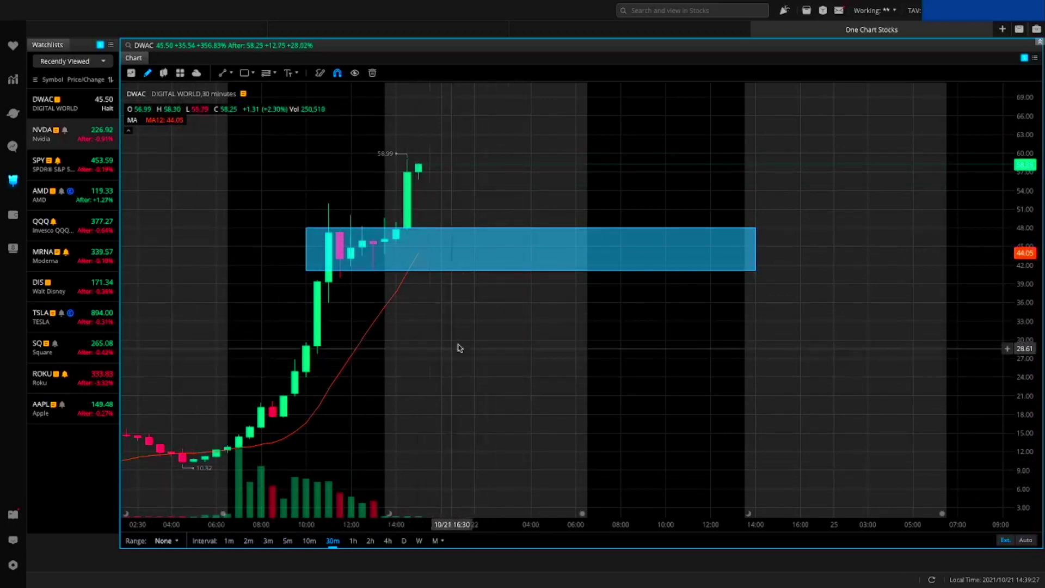
scroll(376, 374, "up", 2)
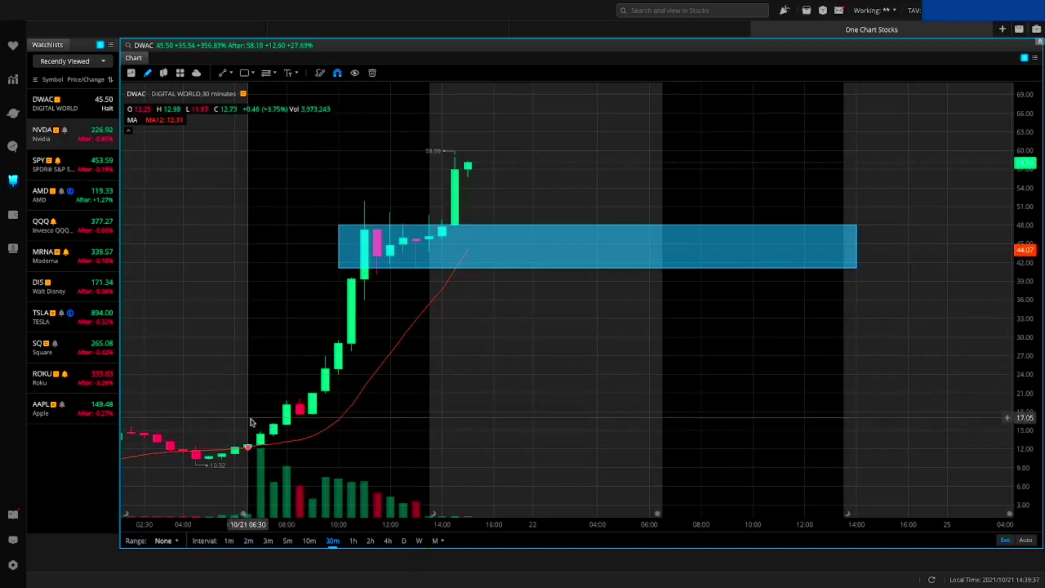
scroll(634, 249, "down", 2)
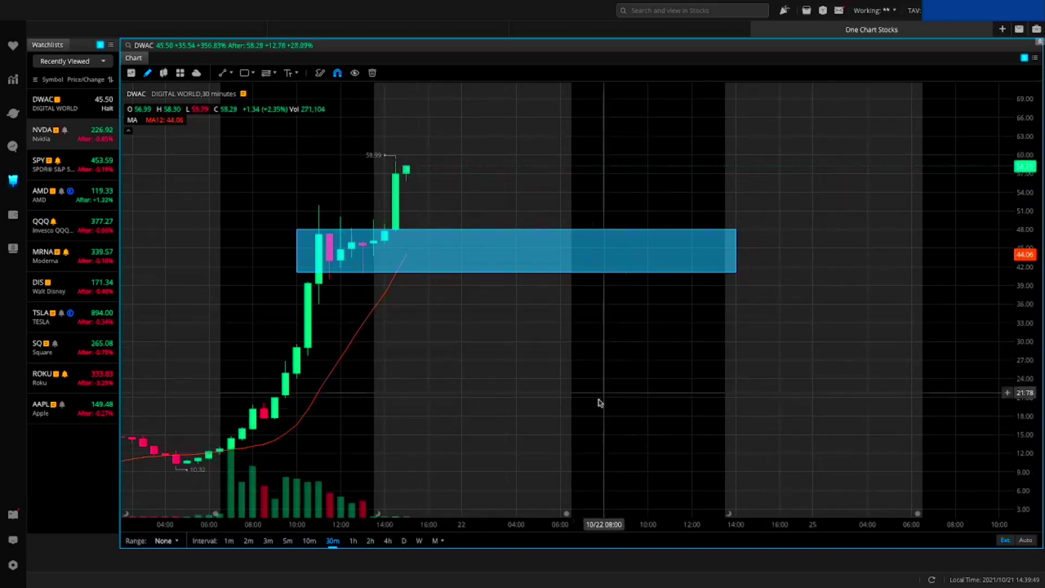
left_click(370, 541)
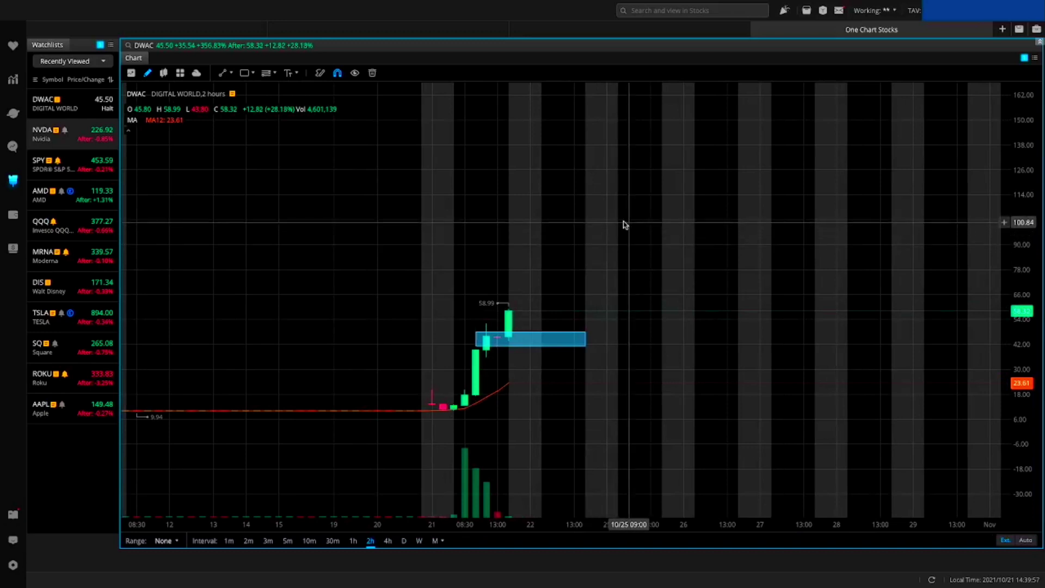
Pan the 2-hour chart to leave empty future dates right of the zone, then choose the line tool.
left_click_drag(624, 224, 576, 232)
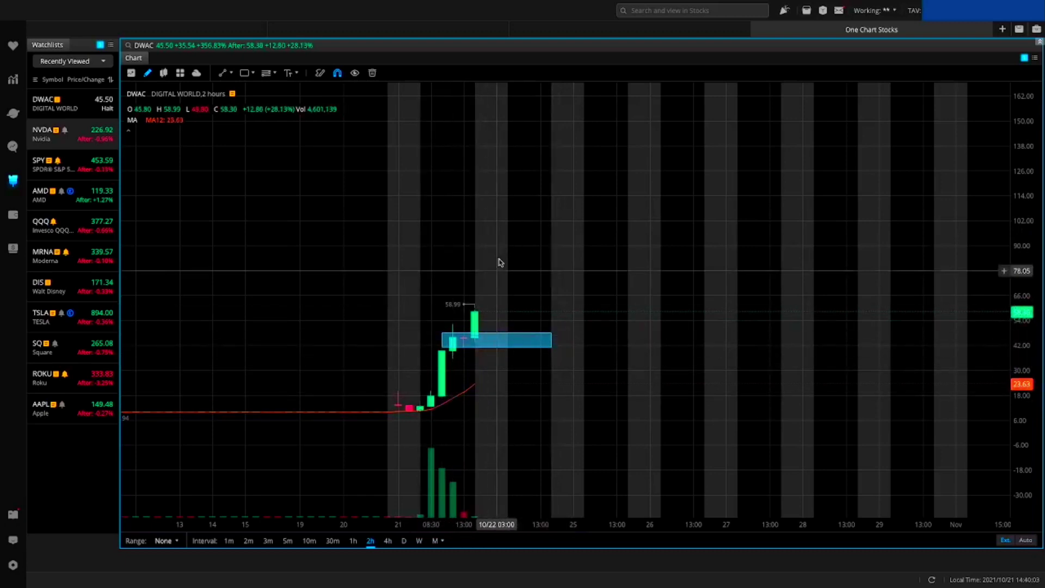
left_click_drag(597, 213, 345, 243)
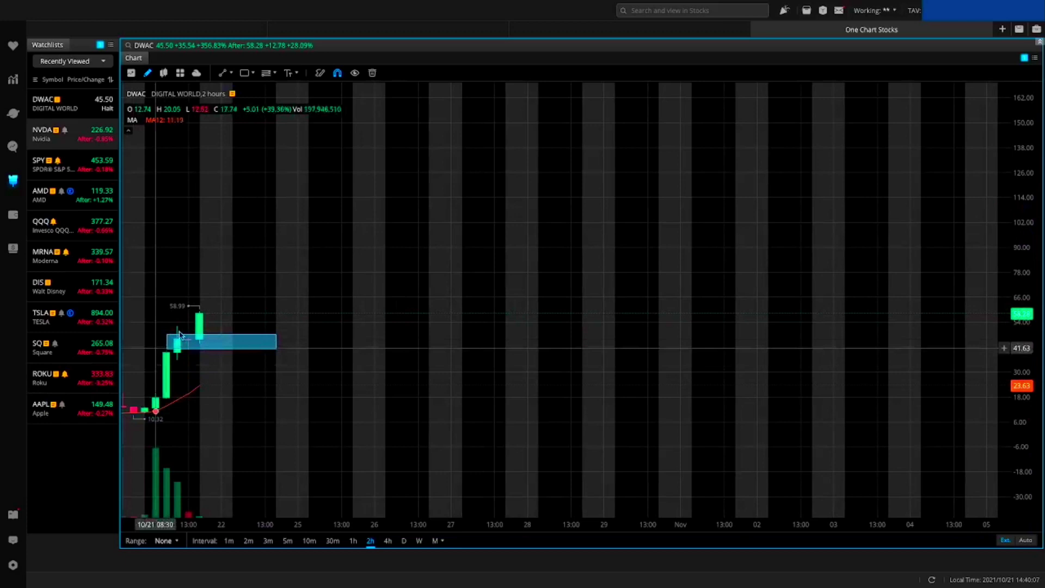
left_click_drag(335, 338, 384, 339)
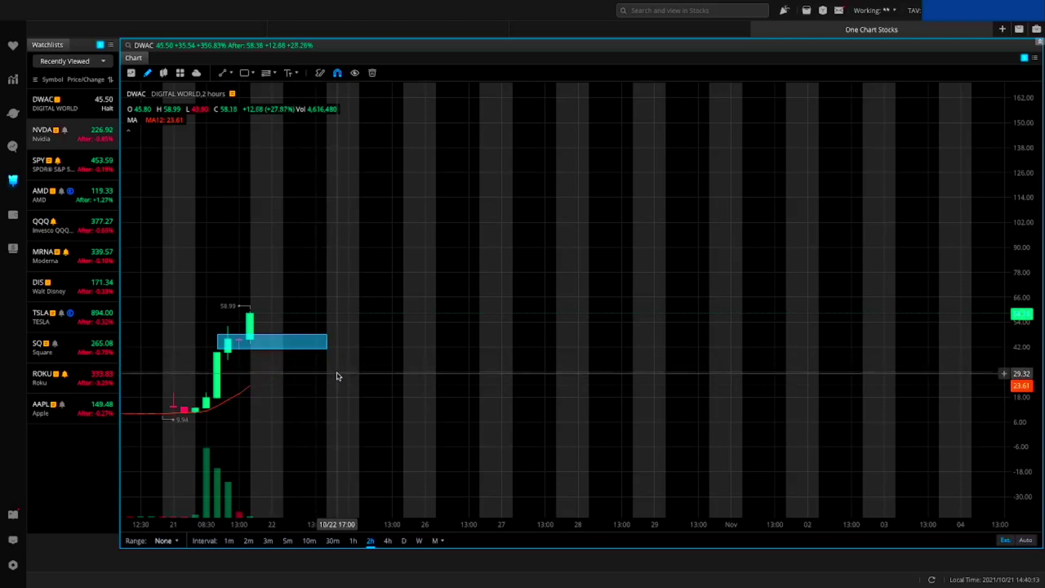
type("d")
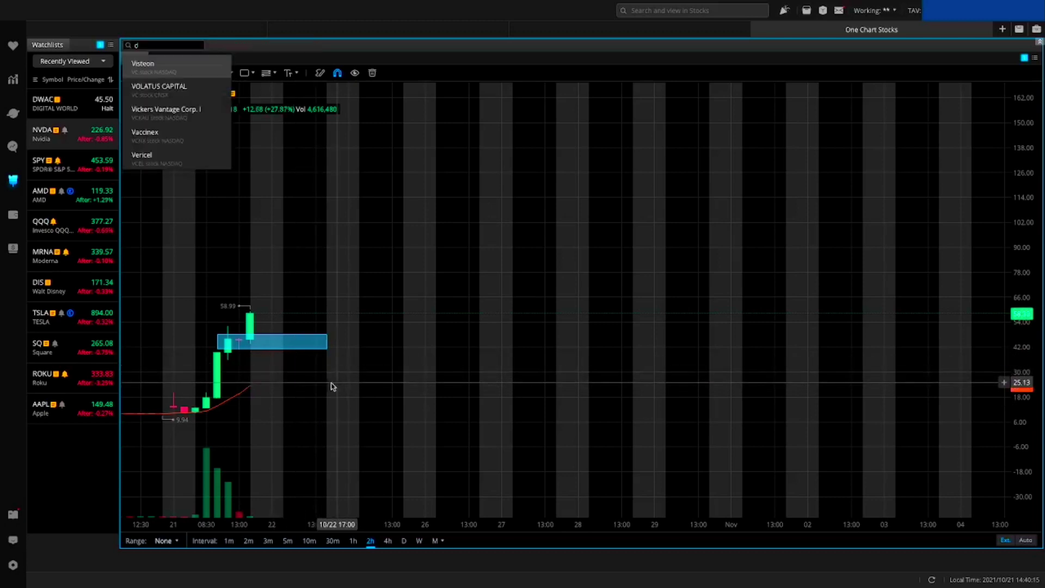
key("Escape")
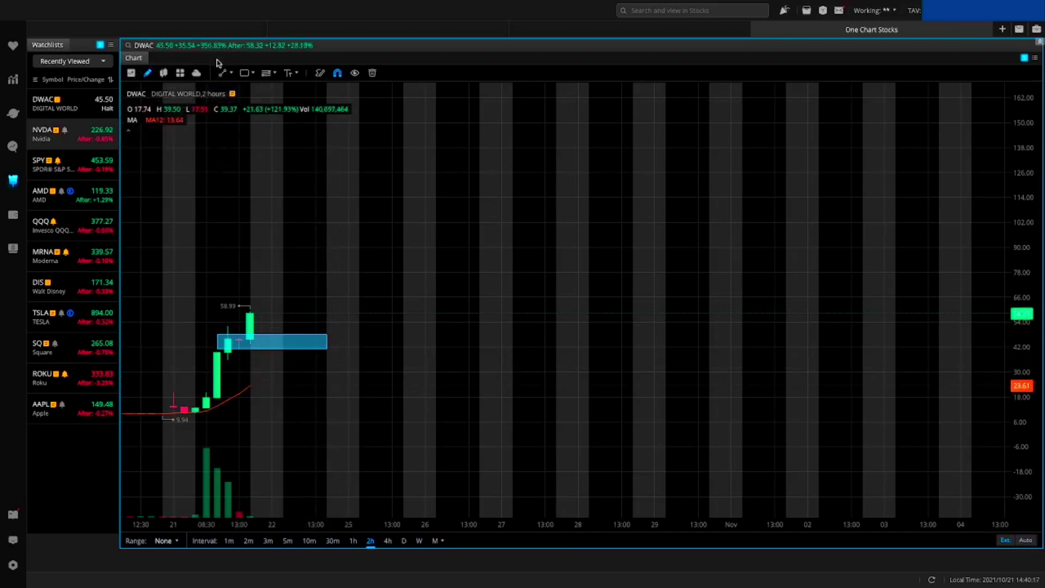
left_click(222, 73)
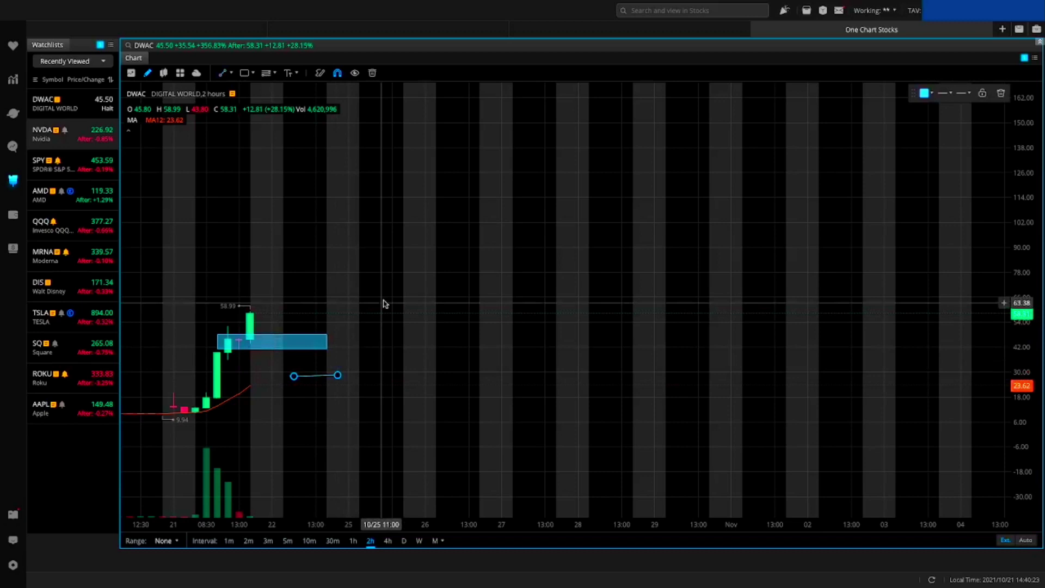
Place the horizontal line near 10, spanning 10/21 15:00 into the 10/22 morning.
scroll(370, 313, "up", 4)
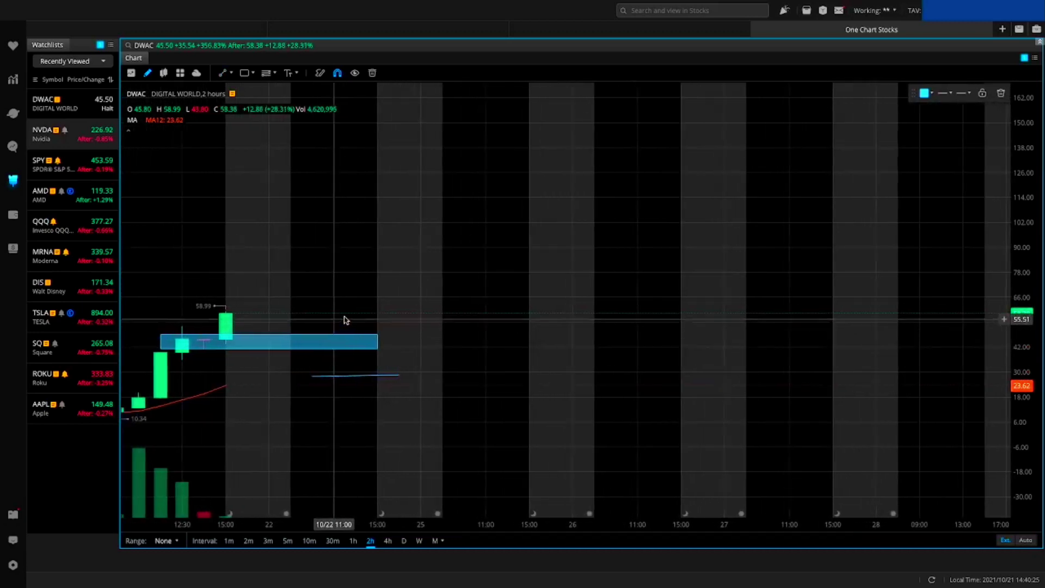
scroll(354, 319, "up", 3)
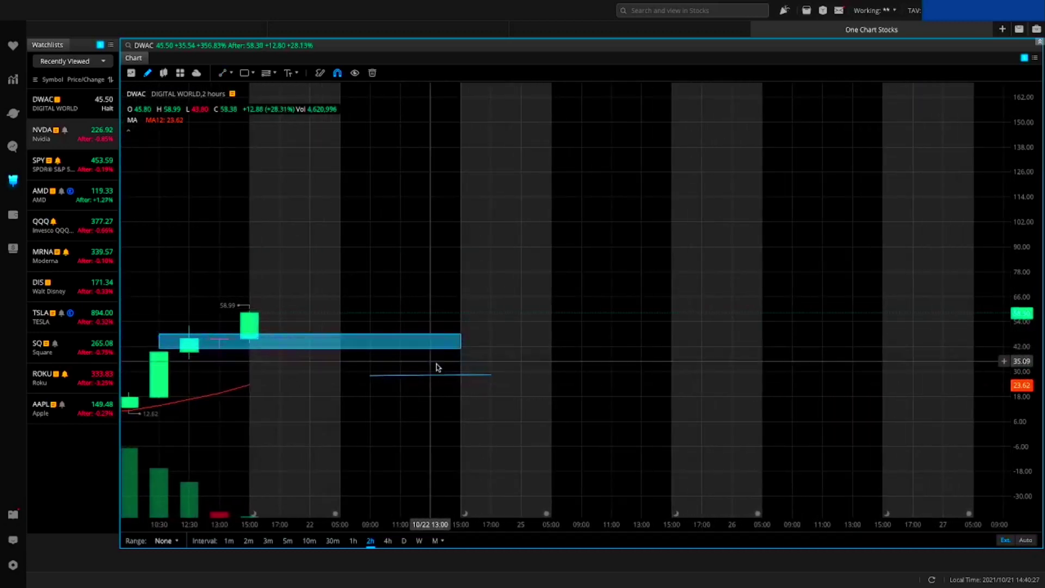
left_click_drag(363, 381, 337, 377)
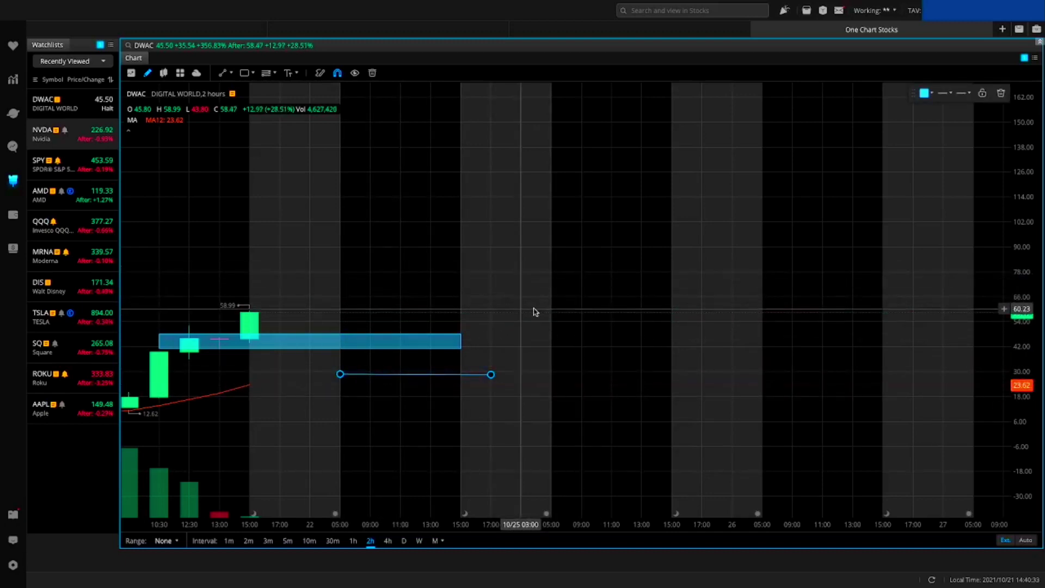
left_click_drag(550, 308, 592, 296)
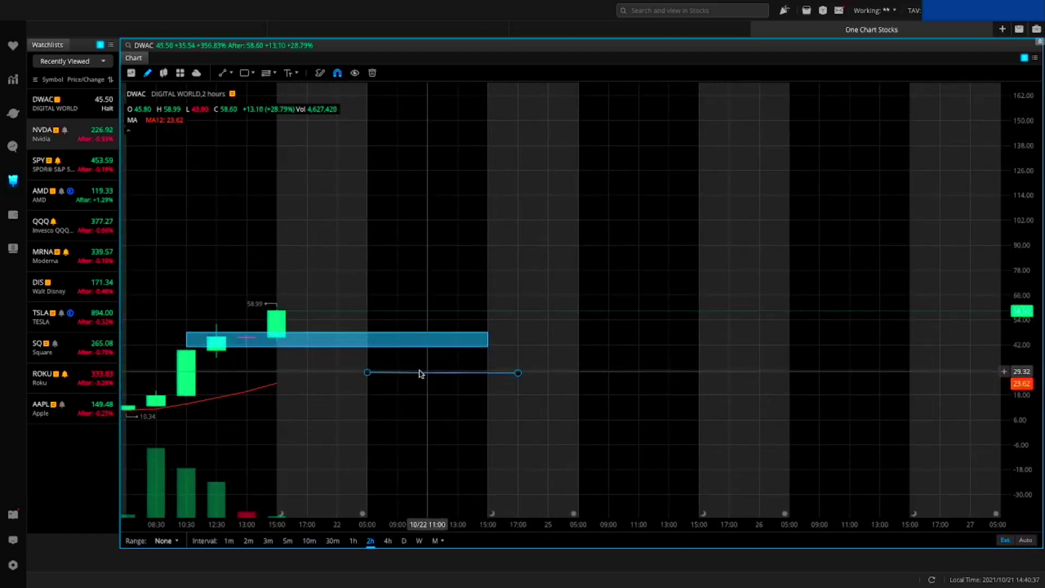
left_click_drag(421, 373, 446, 413)
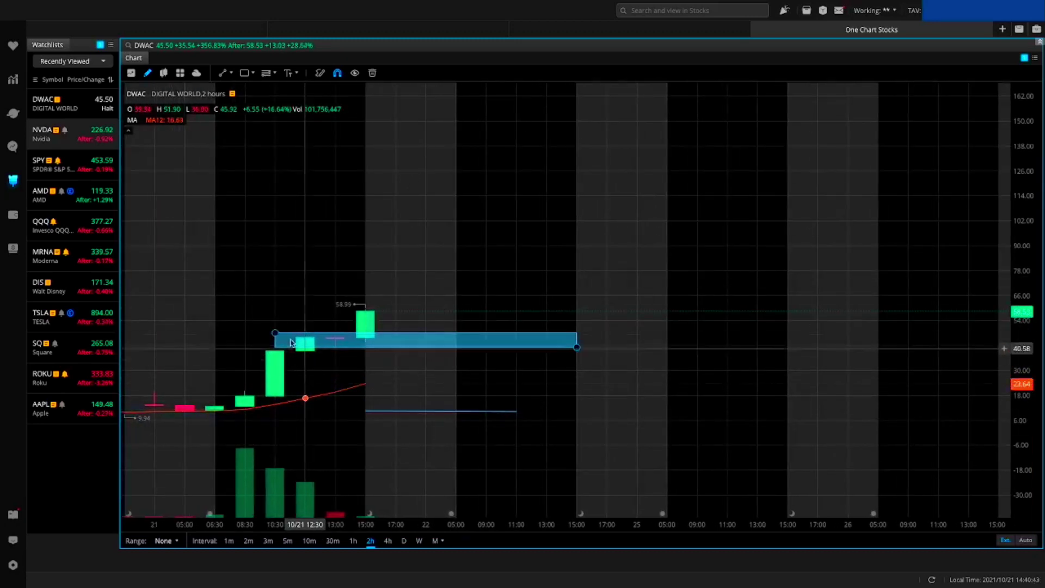
left_click(347, 342)
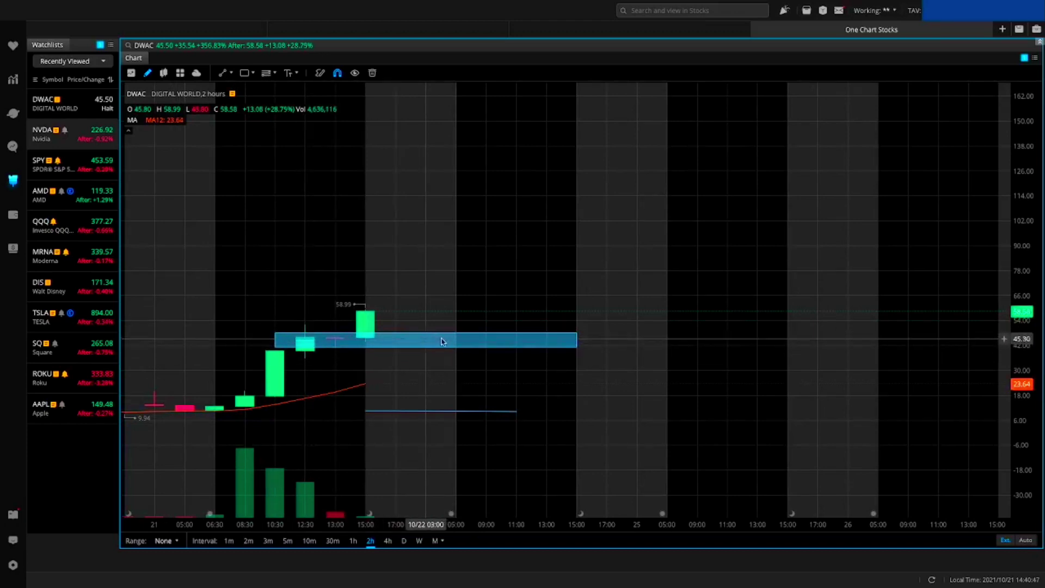
scroll(634, 326, "up", 1)
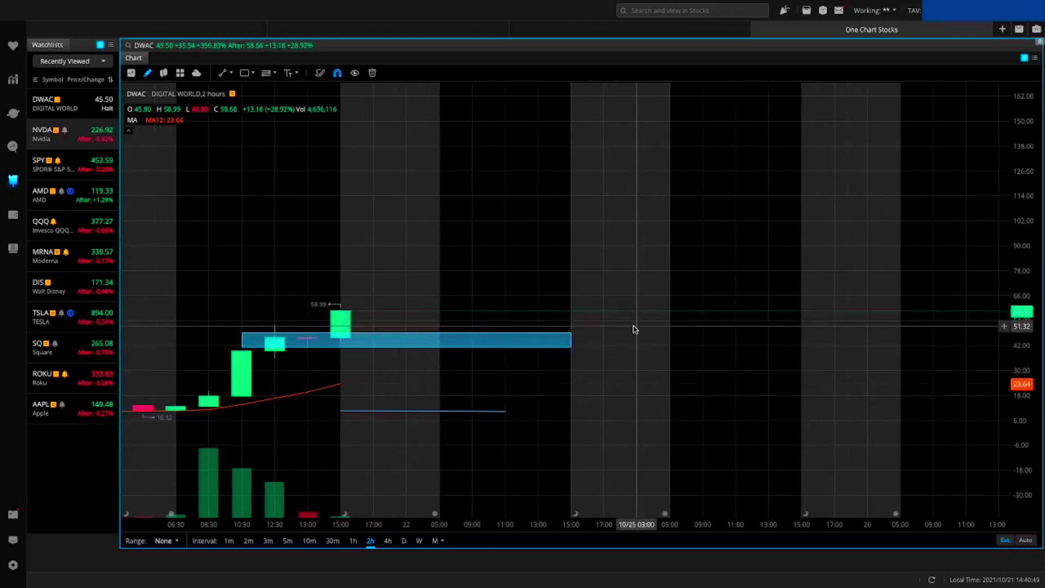
left_click(1036, 30)
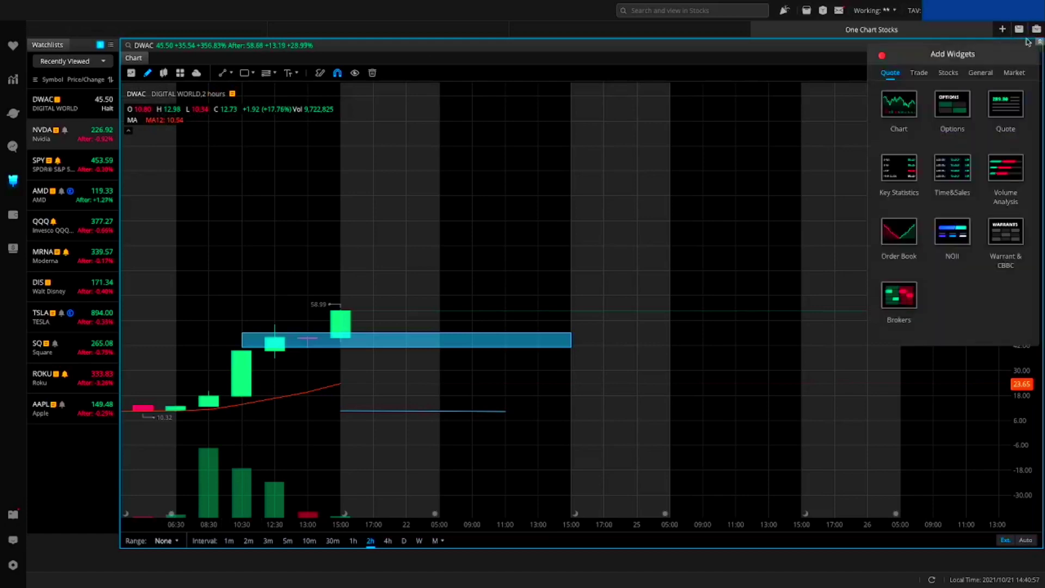
left_click(955, 127)
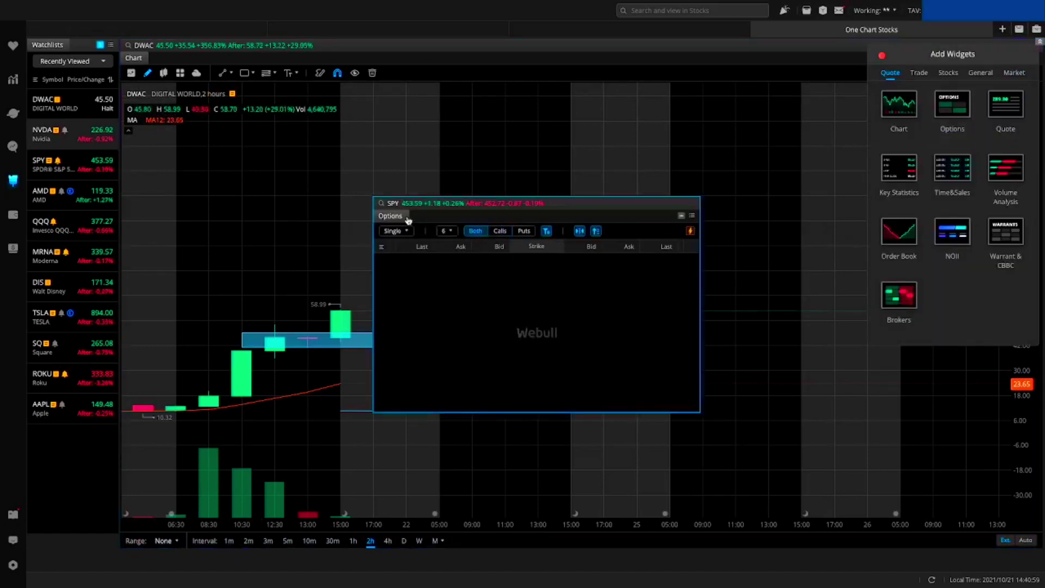
type("DWAC")
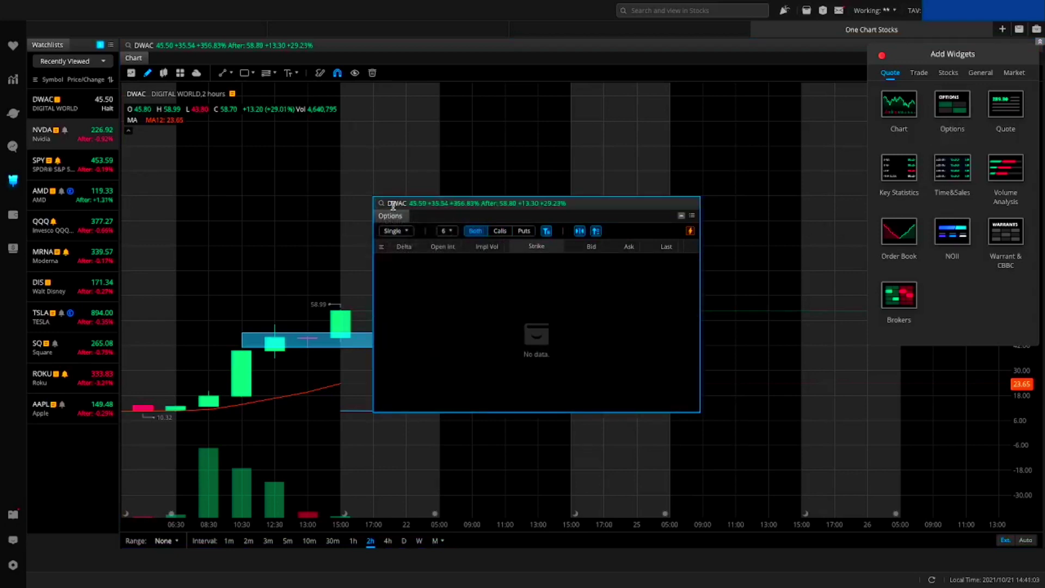
left_click(692, 216)
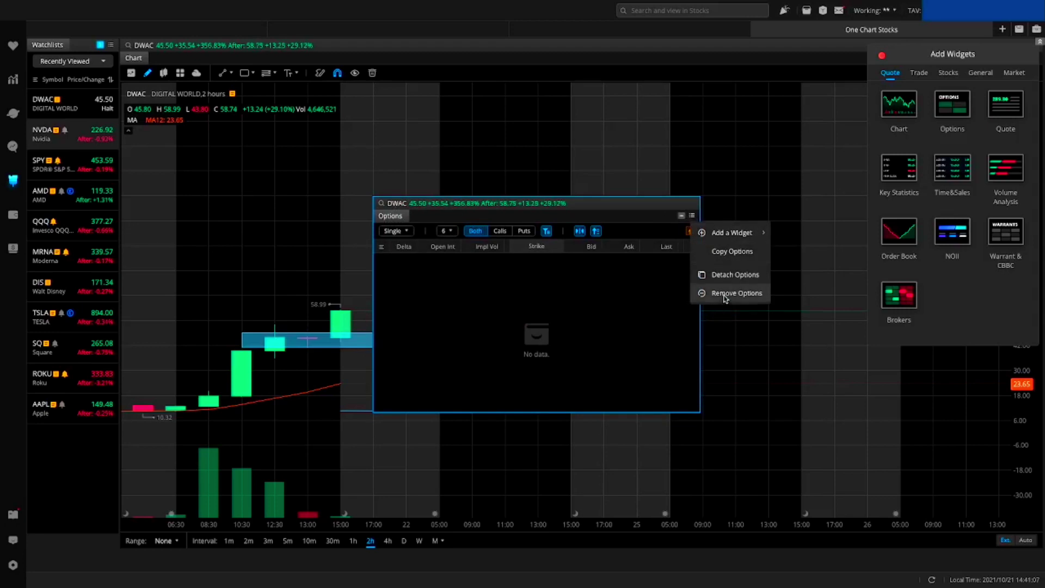
left_click(724, 294)
left_click(1038, 44)
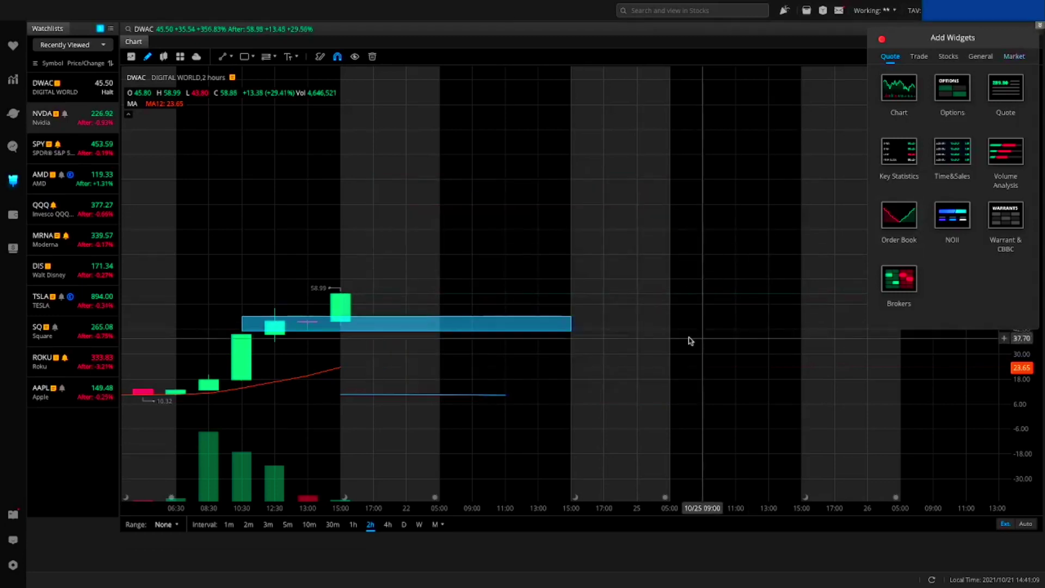
left_click(1040, 27)
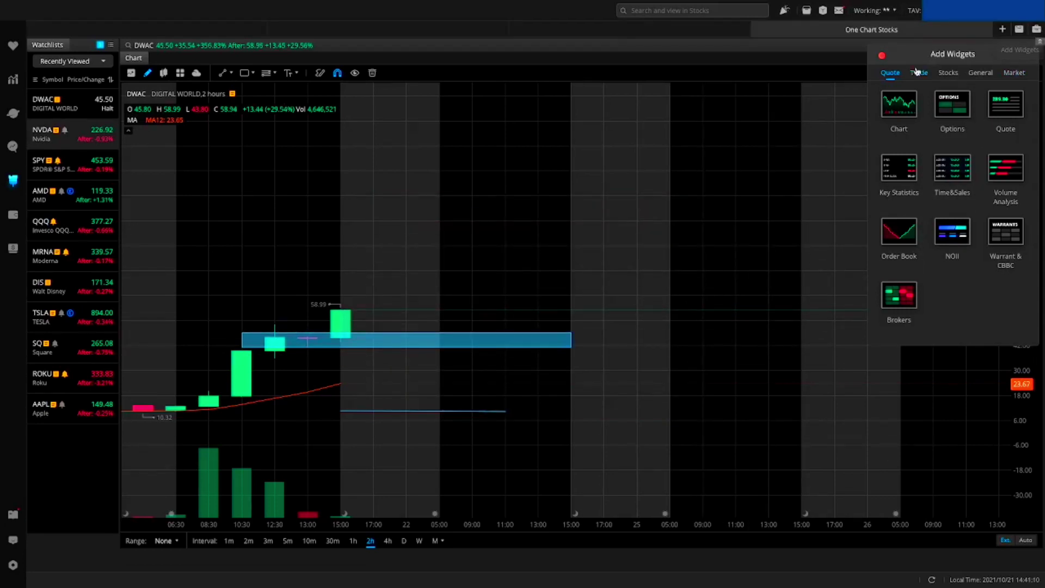
left_click(882, 57)
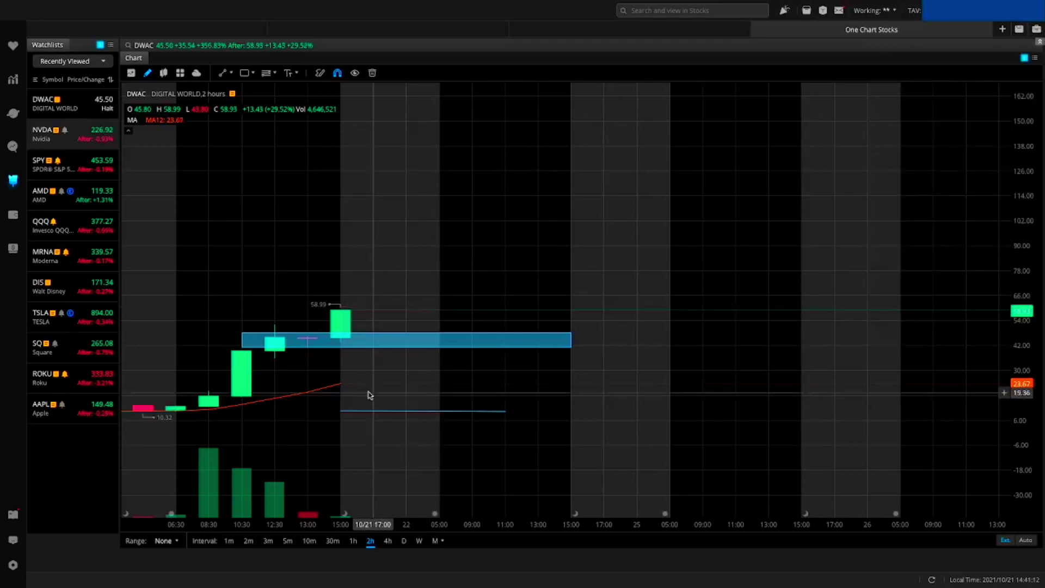
Zoom out the 2-hour chart to fit the spike to 59.30 and the shaded zone.
left_click(521, 306)
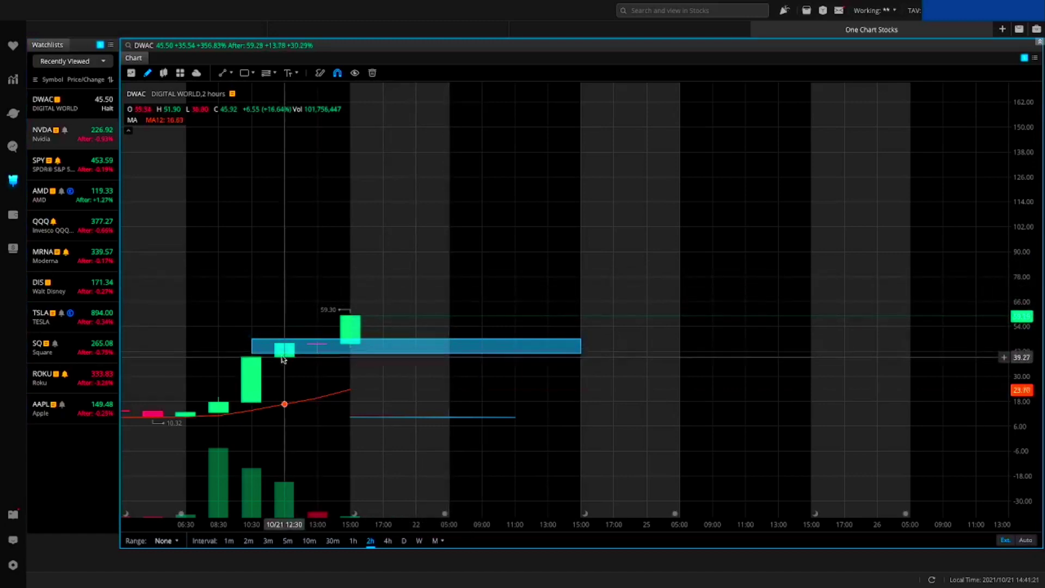
scroll(667, 269, "down", 1)
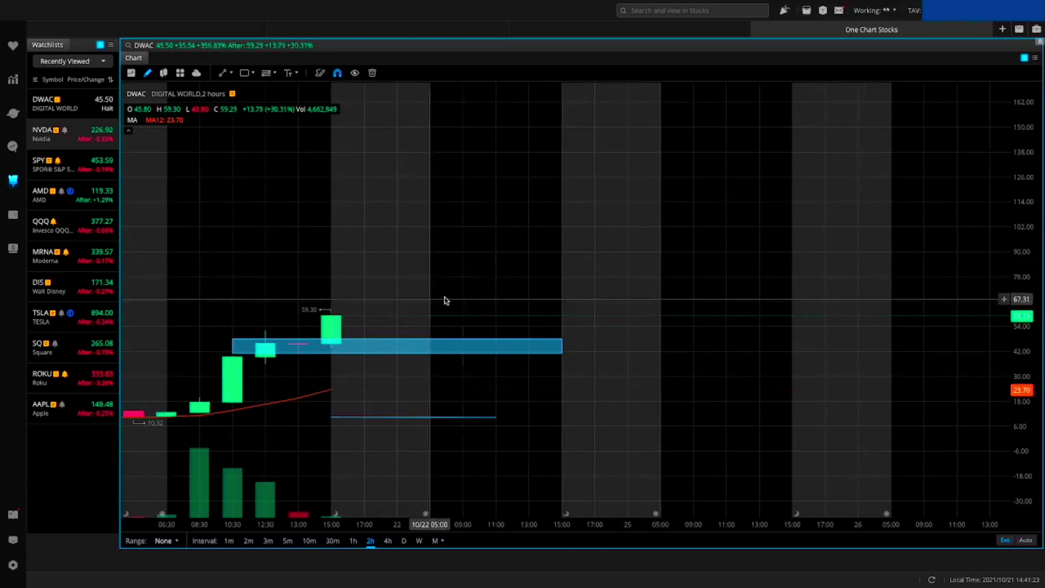
scroll(557, 251, "down", 2)
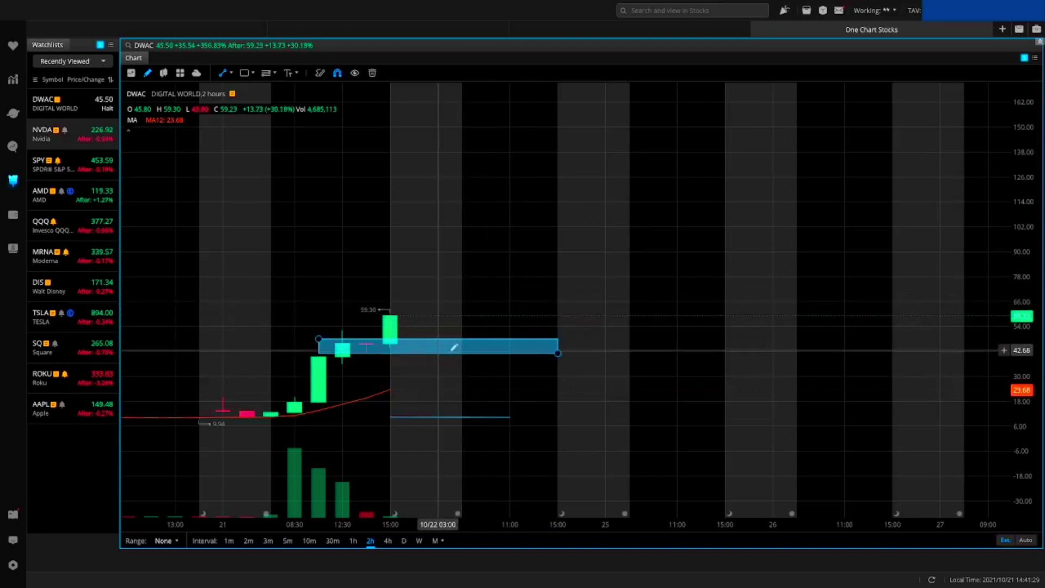
Draw a downward trend line starting from the last candle's top.
left_click(414, 315)
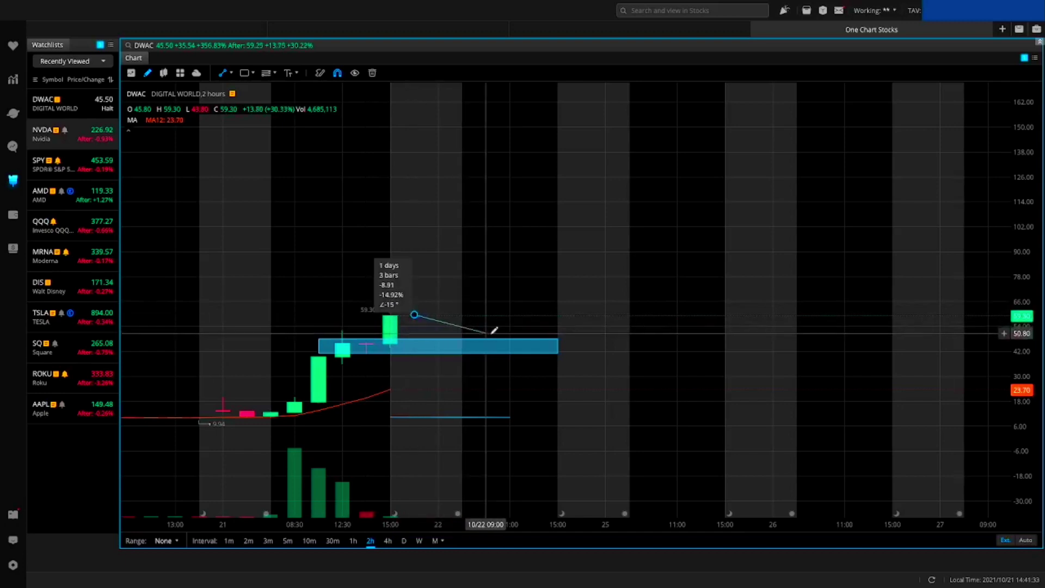
left_click(496, 338)
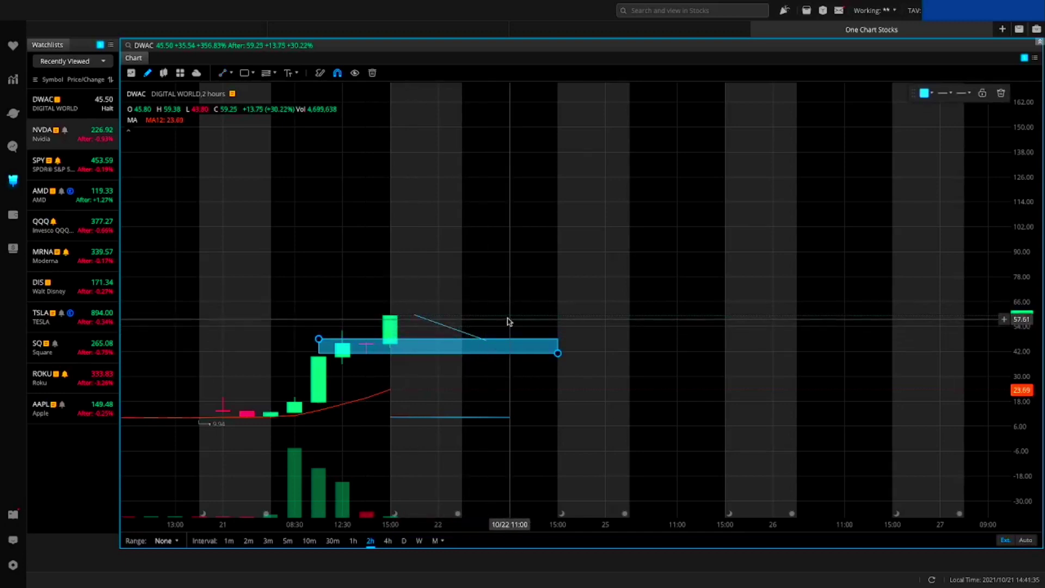
type("c")
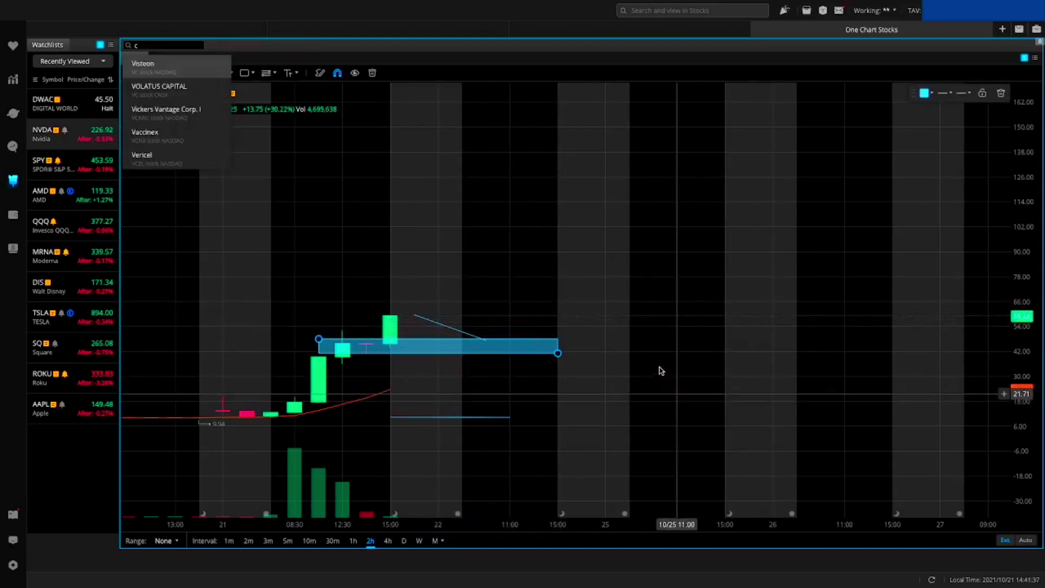
key("Escape")
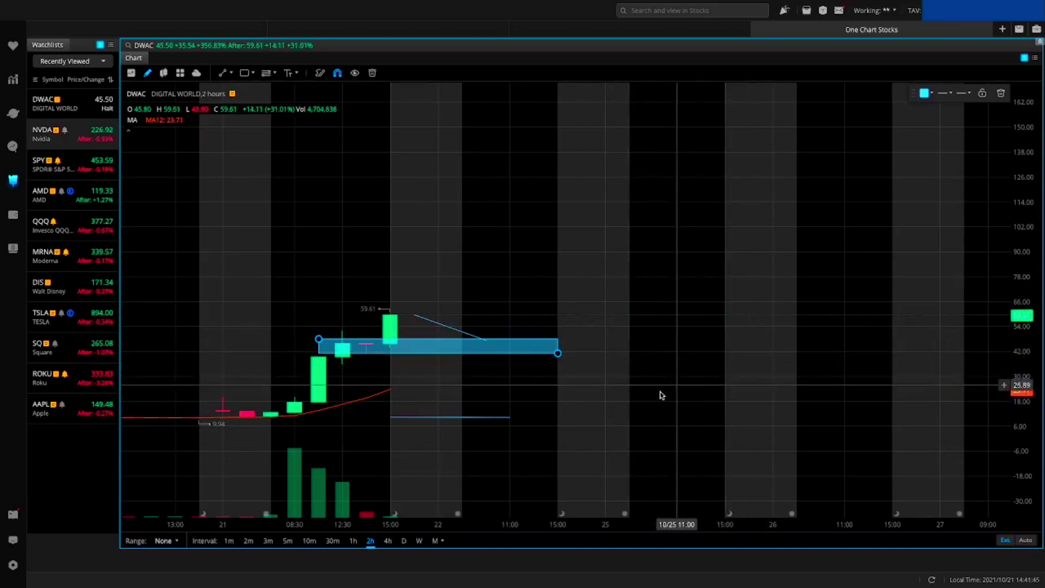
Select the support-zone rectangle and switch the chart to 1-minute candles.
scroll(632, 296, "up", 3)
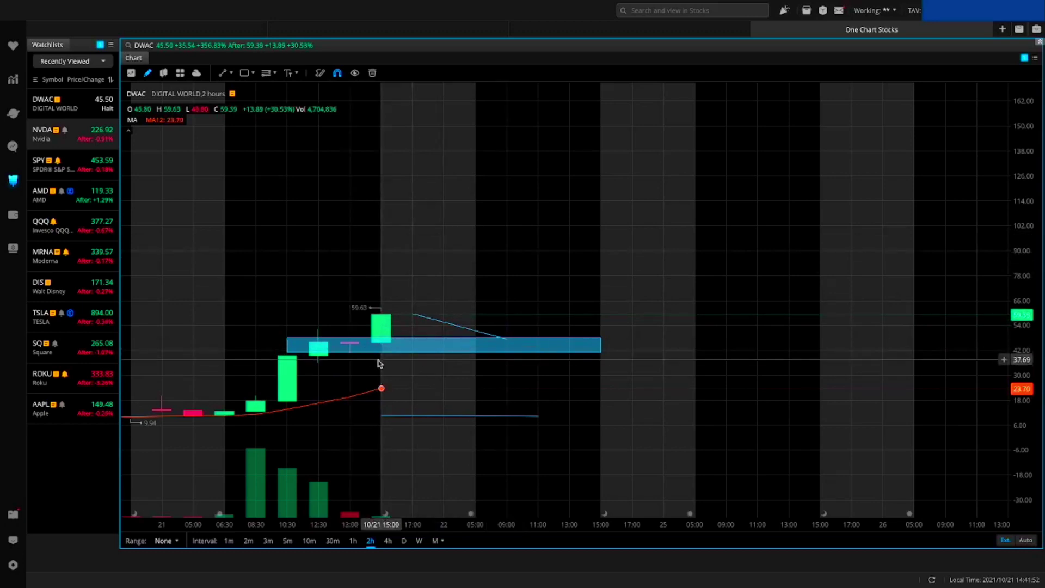
left_click_drag(383, 360, 413, 366)
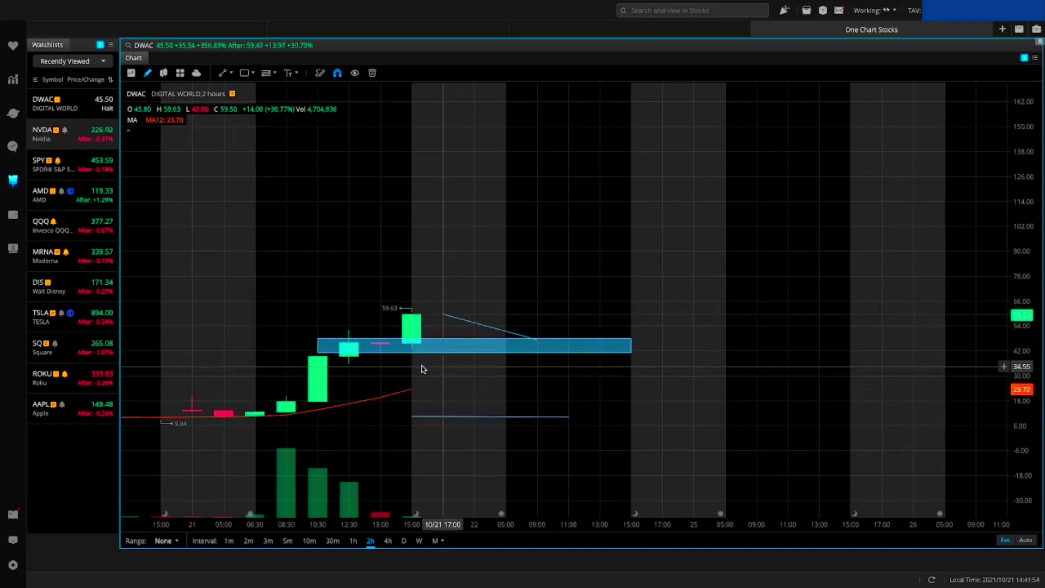
left_click(414, 341)
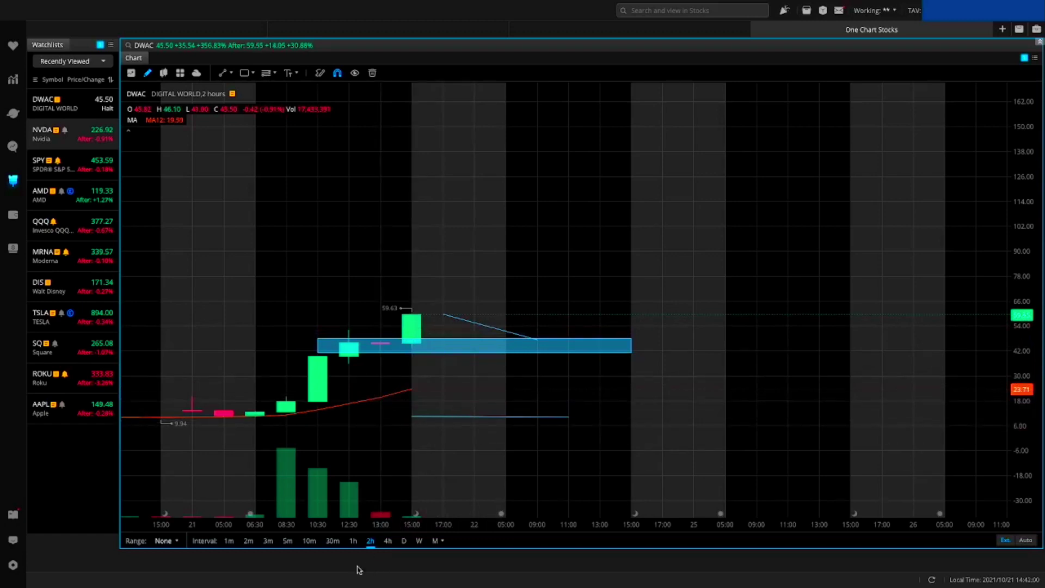
left_click(229, 540)
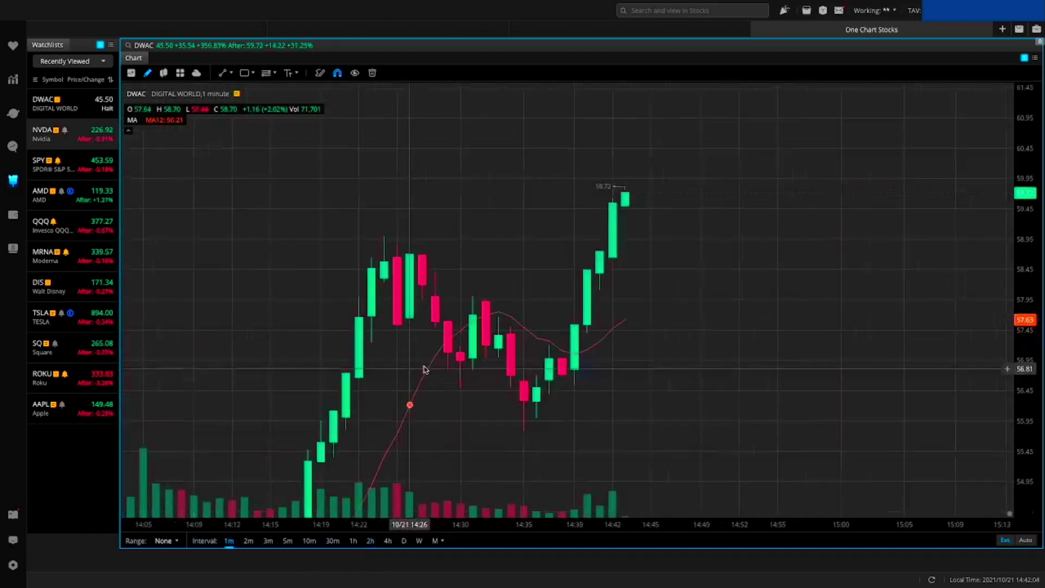
Zoom out and pan the 1-minute chart to show the session from 10.3 to 59.72 with all drawings.
left_click(1030, 540)
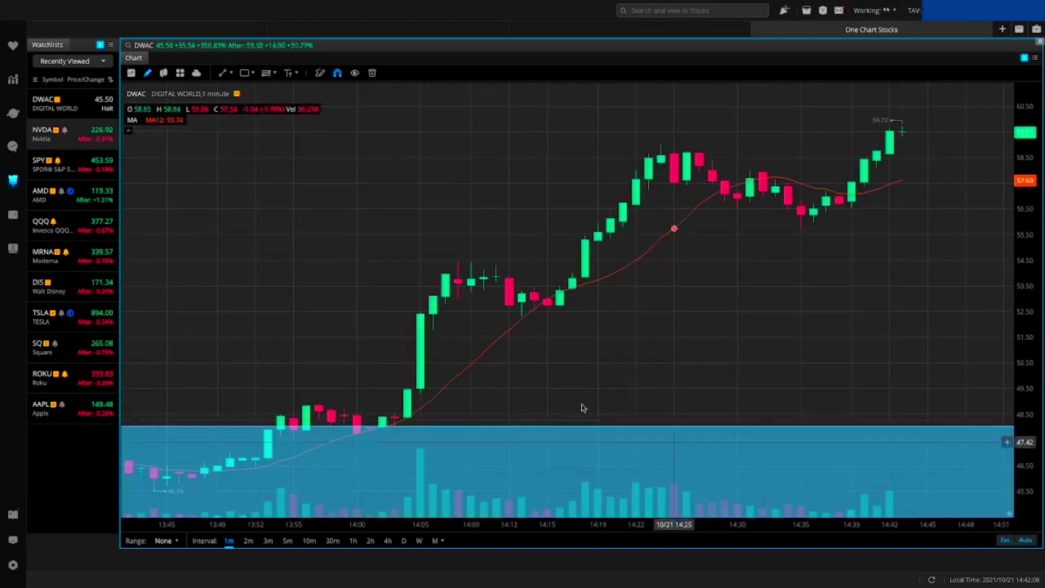
scroll(659, 313, "down", 5)
scroll(650, 317, "down", 8)
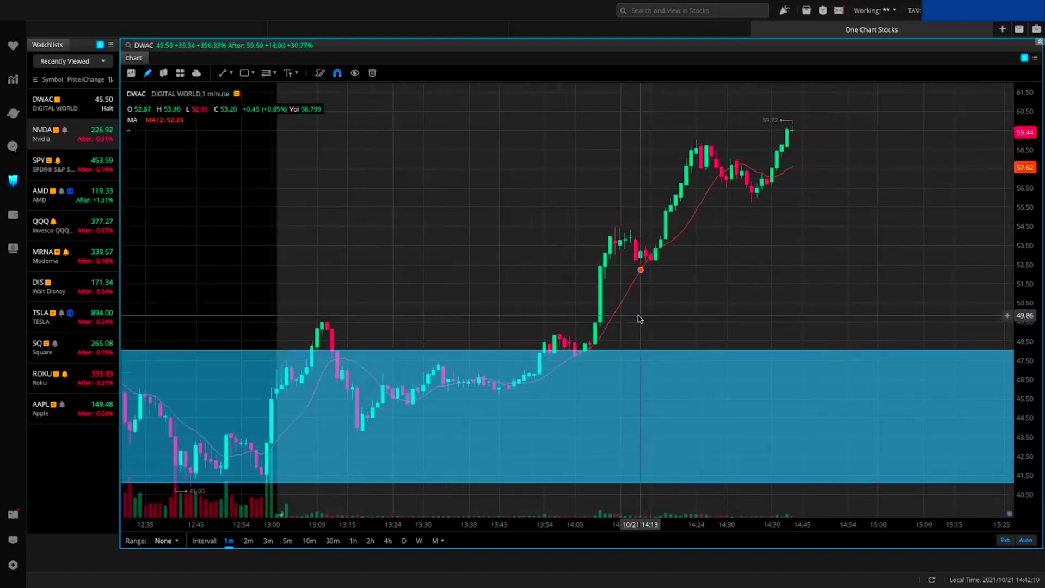
left_click_drag(309, 235, 570, 295)
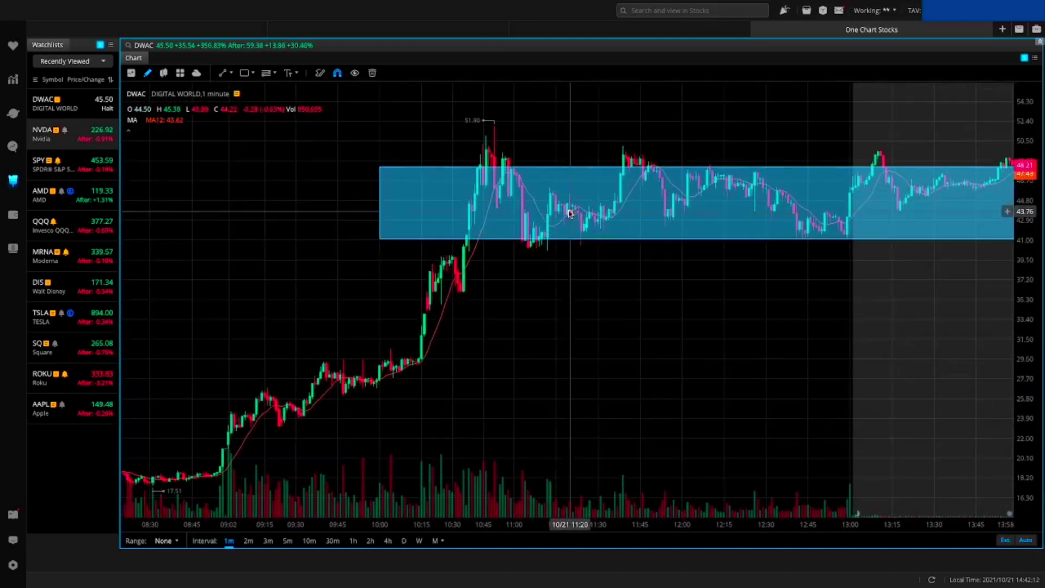
scroll(572, 294, "down", 2)
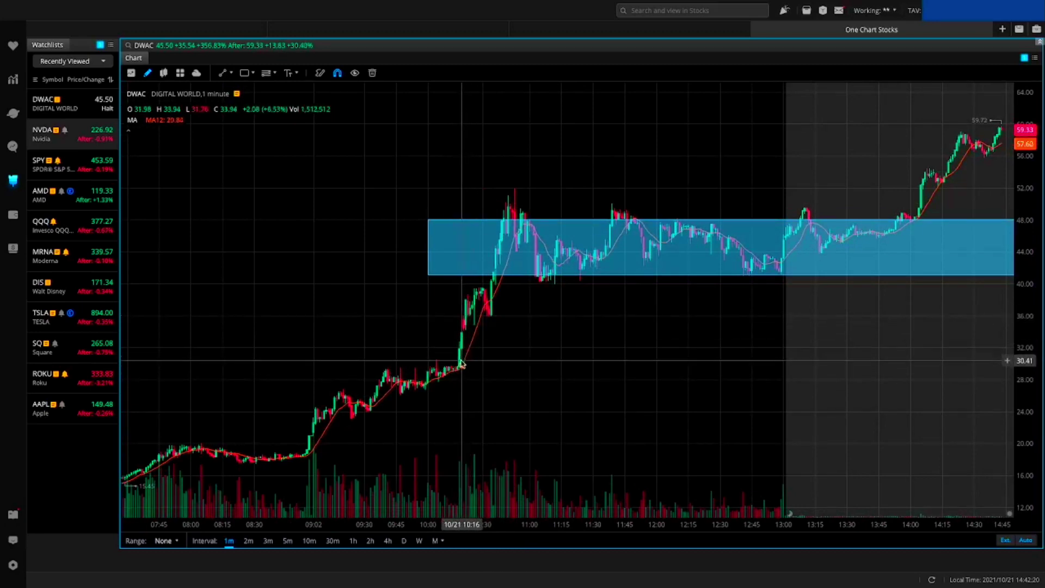
scroll(724, 341, "down", 2)
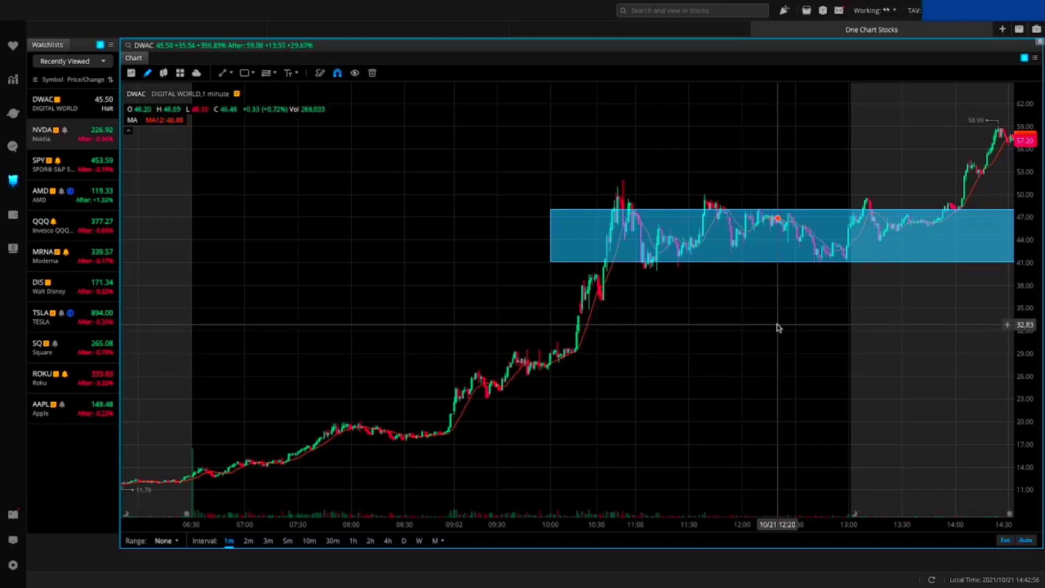
left_click_drag(772, 329, 818, 335)
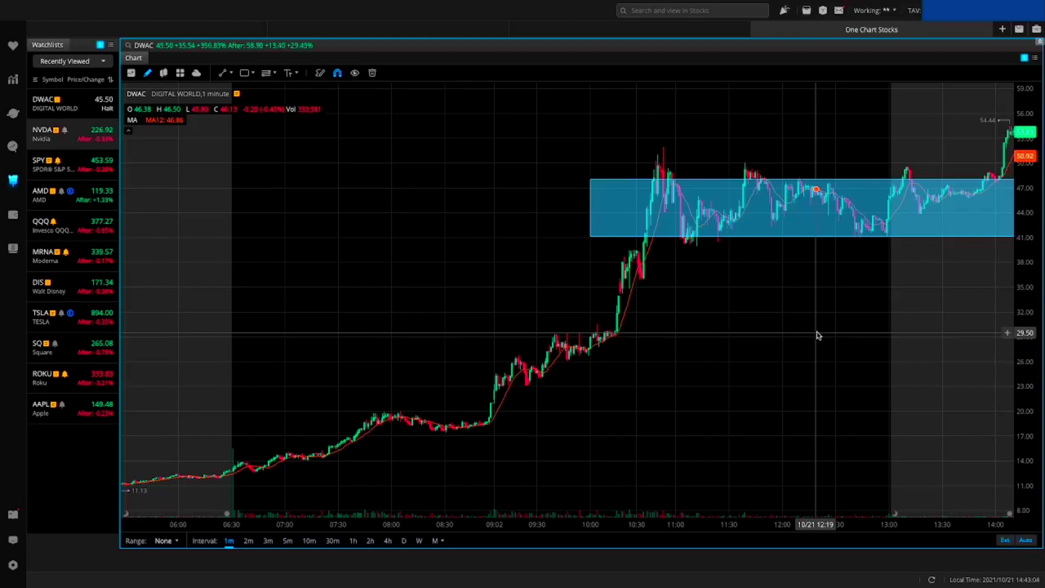
scroll(818, 335, "down", 3)
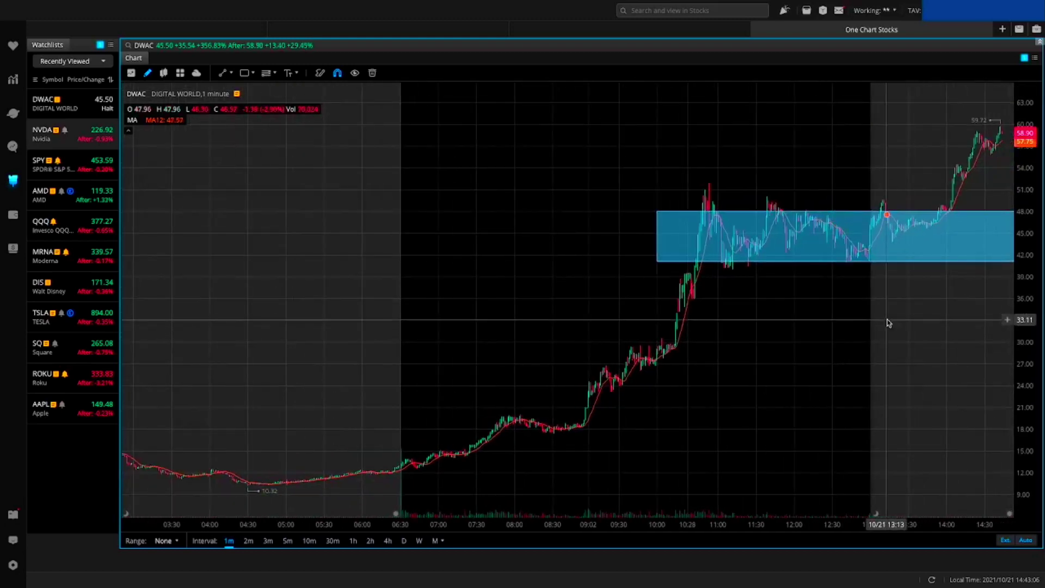
left_click_drag(821, 323, 660, 345)
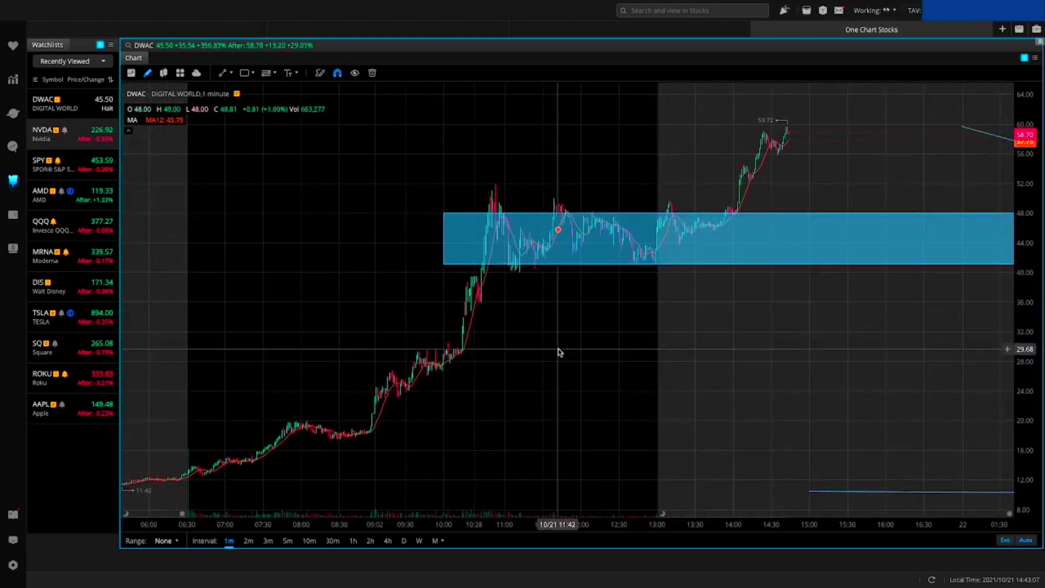
scroll(731, 254, "down", 2)
left_click_drag(809, 357, 654, 263)
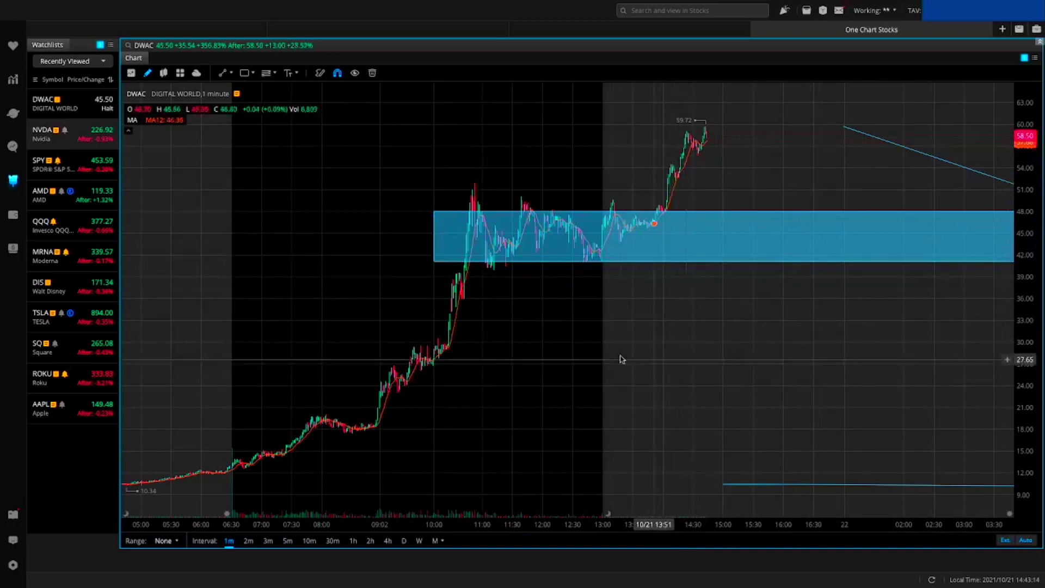
scroll(625, 390, "down", 1)
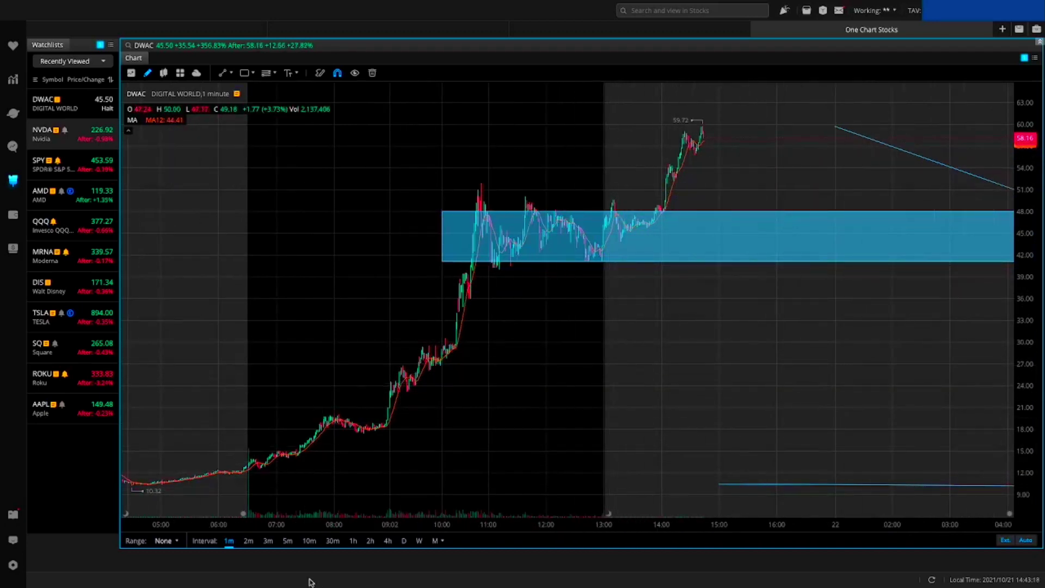
Switch to 3-minute candles and reframe so the zone, trend line and horizontal line show.
left_click(267, 540)
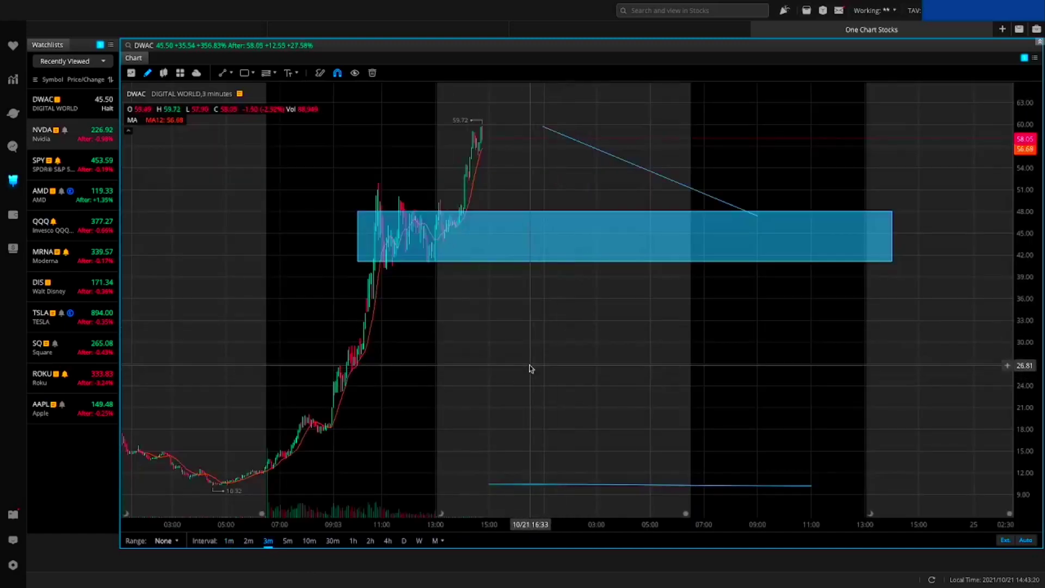
scroll(544, 375, "up", 1)
left_click_drag(514, 433, 425, 436)
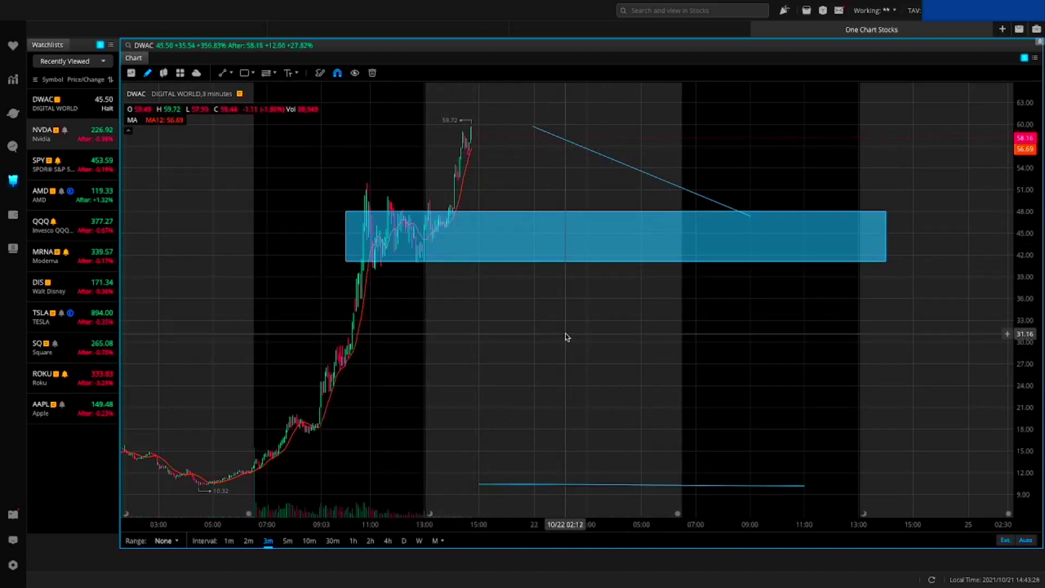
scroll(634, 291, "left", 2)
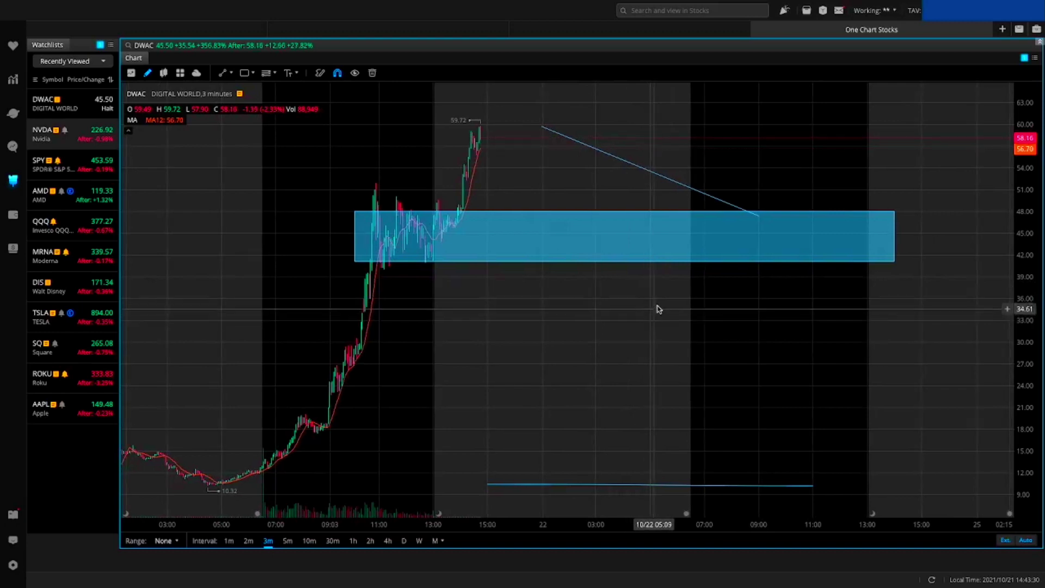
left_click_drag(1032, 297, 1037, 215)
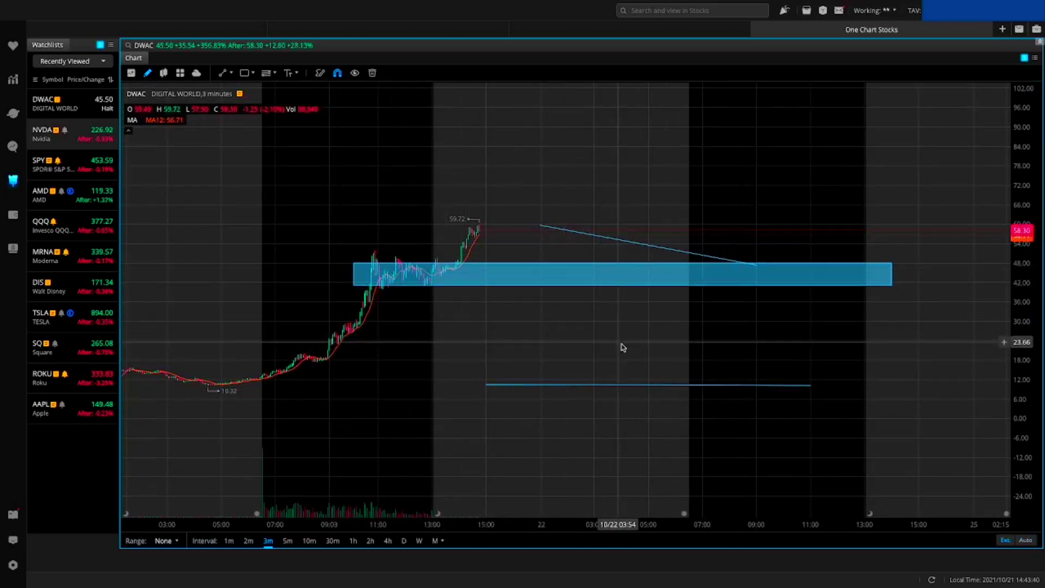
left_click_drag(410, 292, 410, 365)
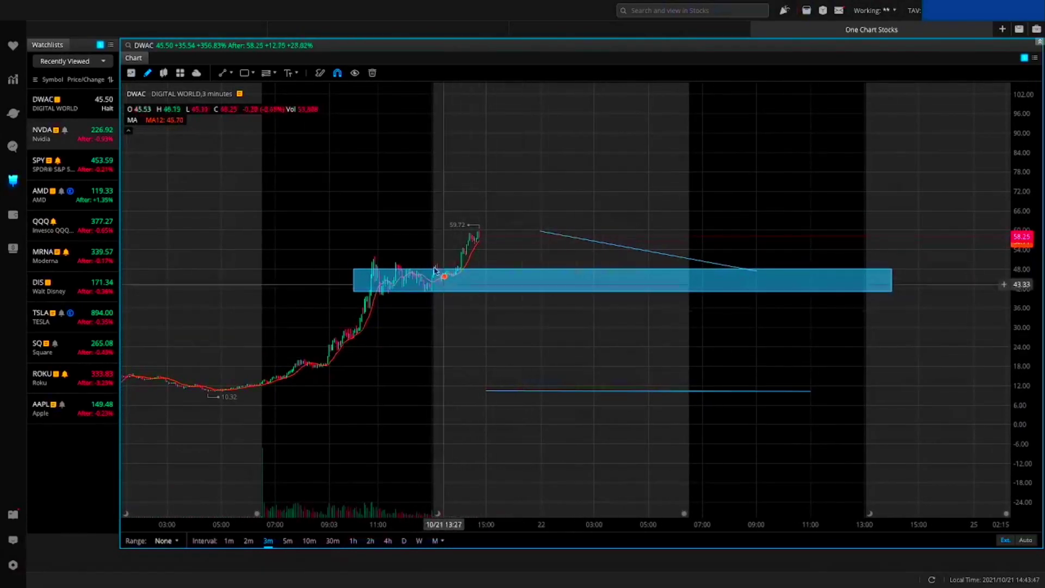
left_click_drag(419, 308, 576, 308)
scroll(577, 310, "up", 3)
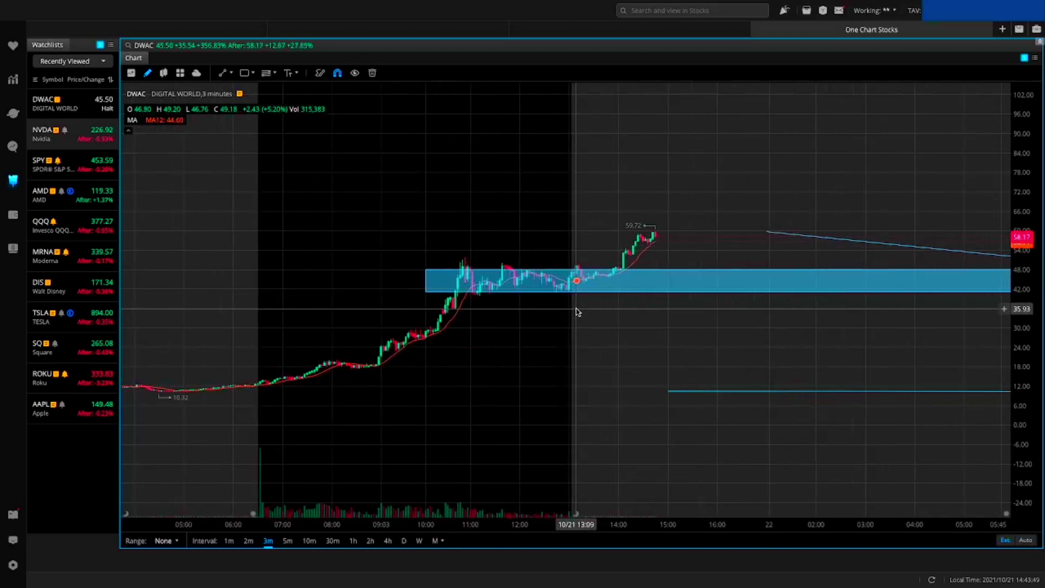